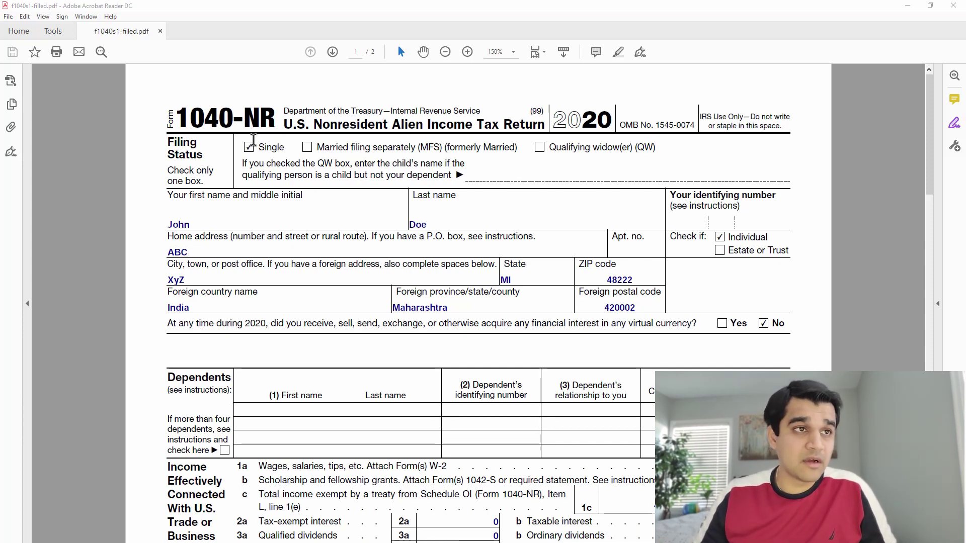
Keep Single as the filing status and enter the taxpayer's nine-digit identifying number.
{"action": "left_click", "coordinate": [306, 148]}
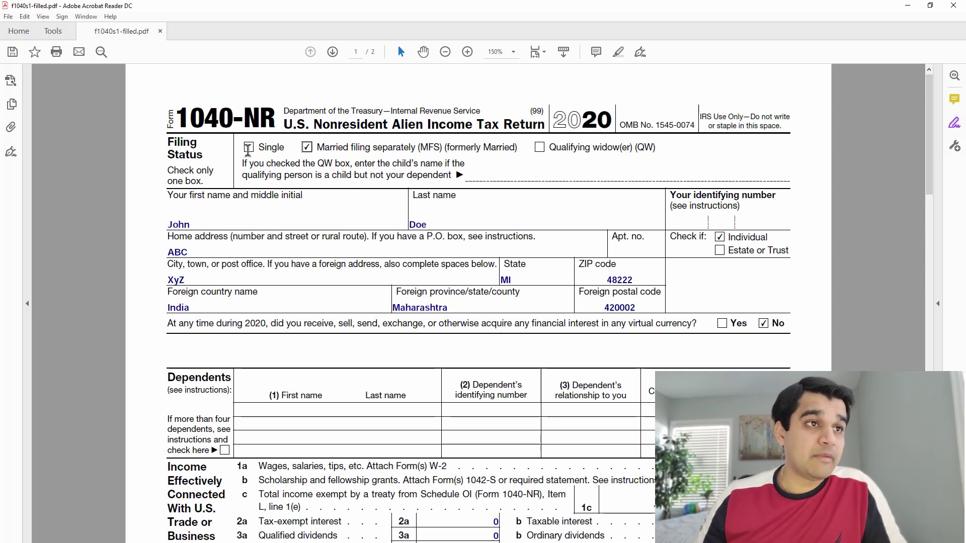
{"action": "left_click", "coordinate": [248, 148]}
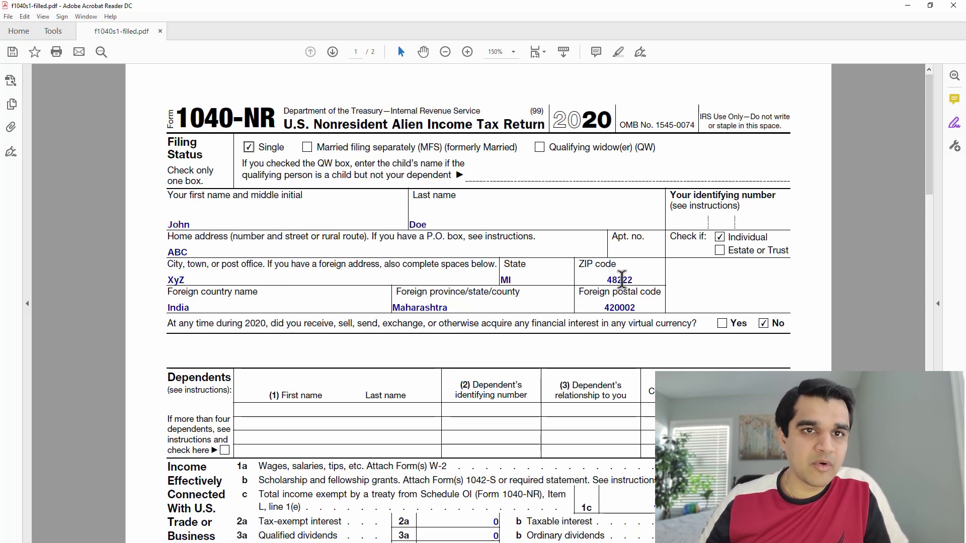
{"action": "left_click", "coordinate": [679, 224]}
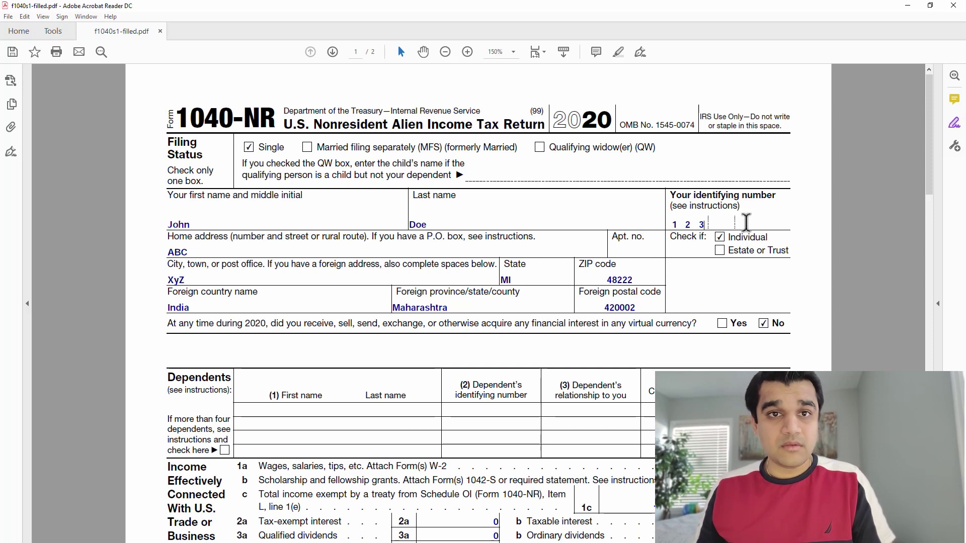
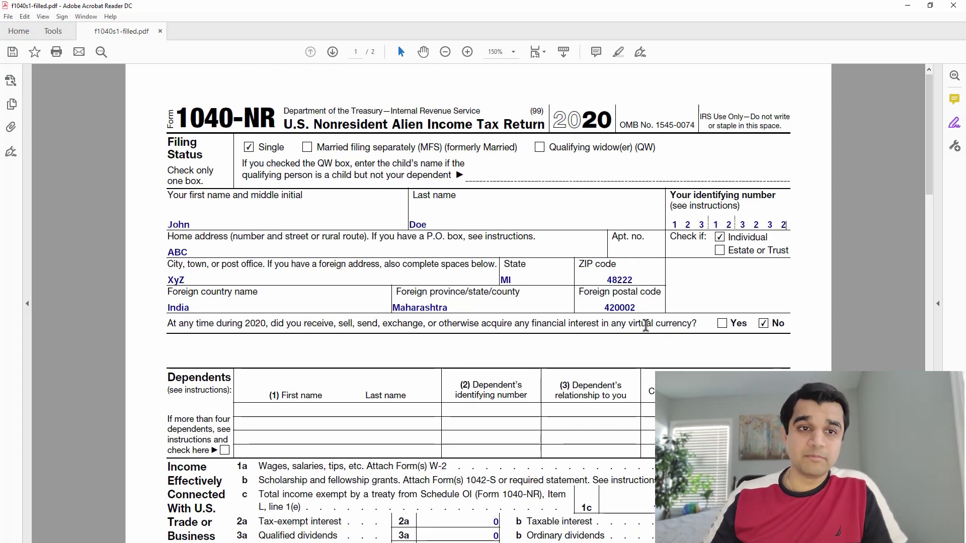
Scroll to the 1040-NR income lines and switch to the W2 Worksheet in Excel.
{"action": "scroll", "coordinate": [383, 355], "scroll_direction": "down", "scroll_amount": 3}
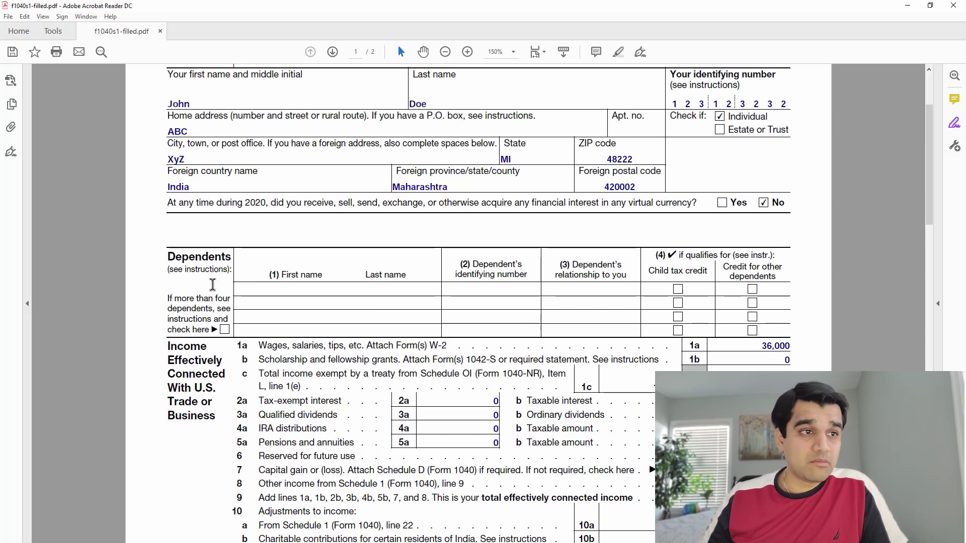
{"action": "scroll", "coordinate": [320, 287], "scroll_direction": "down", "scroll_amount": 3}
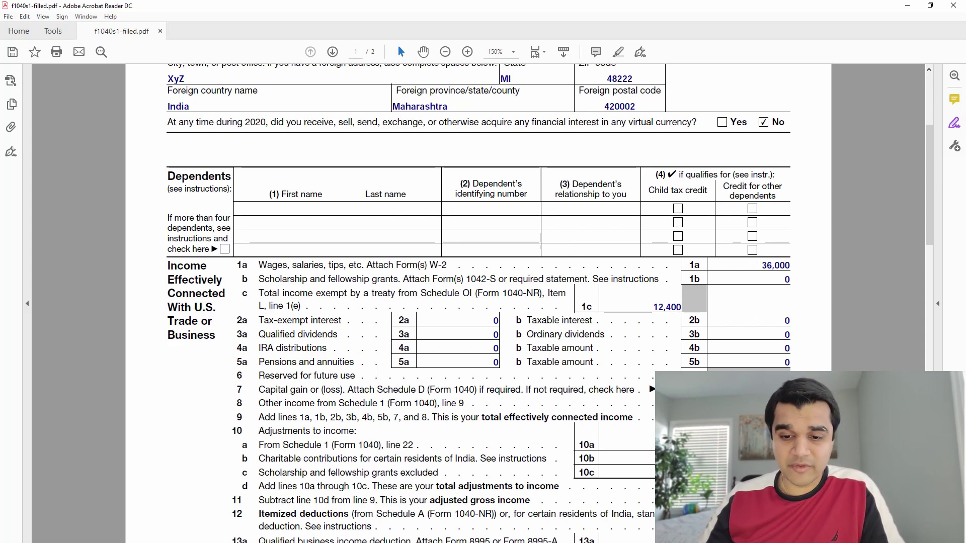
{"action": "key", "text": "alt+Tab"}
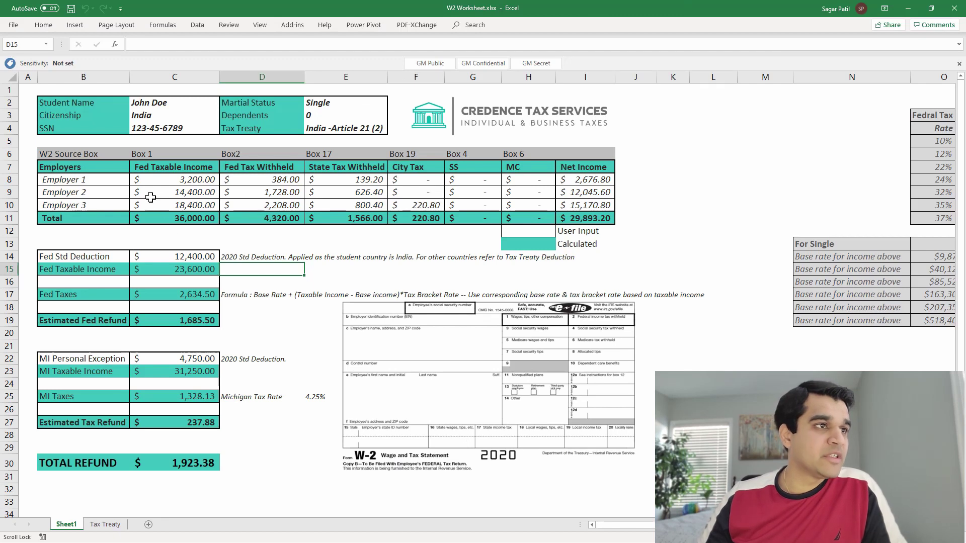
Verify the 36,000 wage total in C11 is =SUM(C8:C10), then return to the 1040-NR.
{"action": "left_click", "coordinate": [173, 218]}
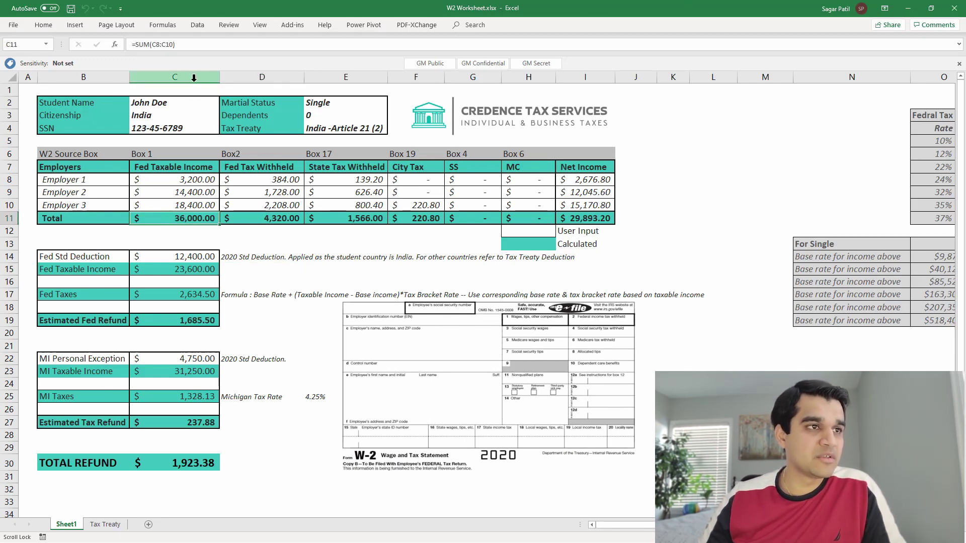
{"action": "left_click_drag", "start_coordinate": [196, 179], "coordinate": [194, 208]}
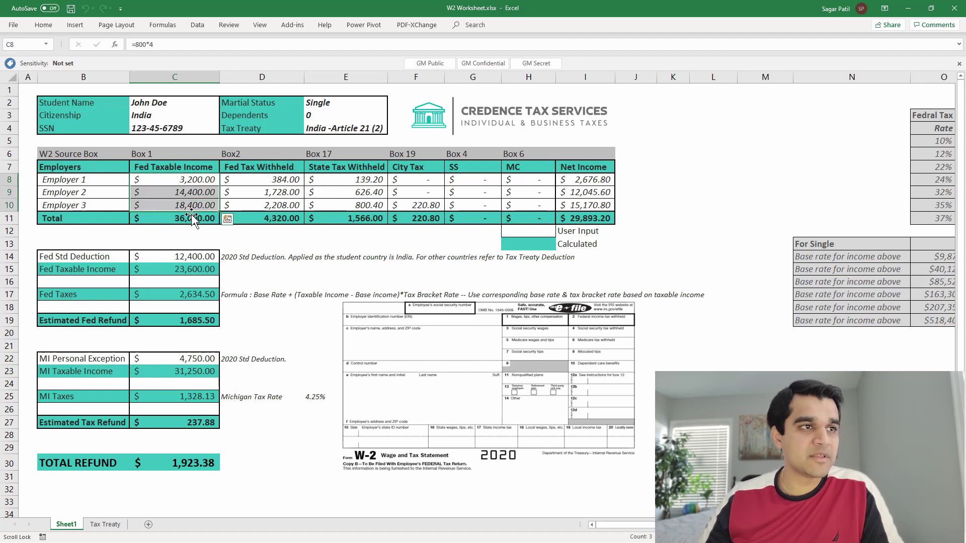
{"action": "left_click", "coordinate": [191, 216]}
{"action": "key", "text": "alt+Tab"}
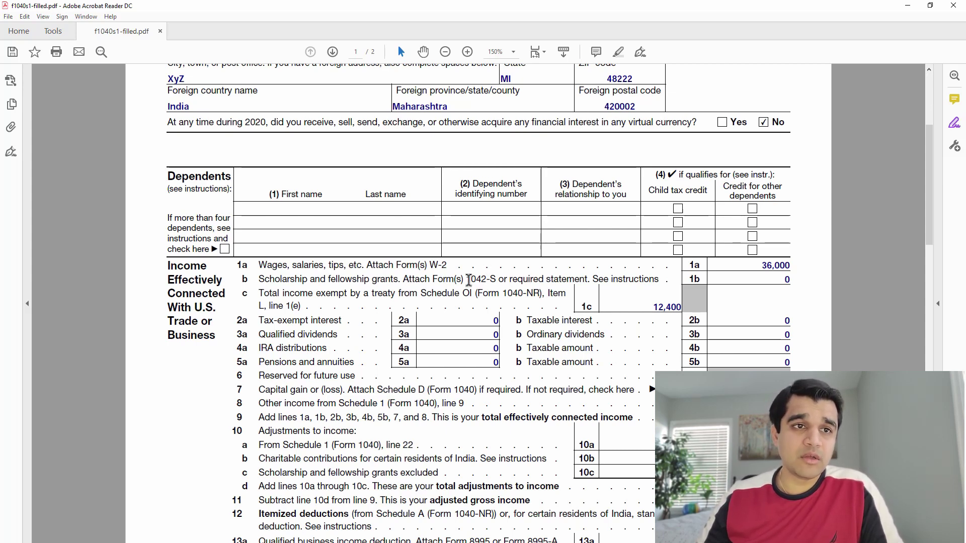
Point out the 1042-S reference on line 1b and move down to lines 6–15.
{"action": "left_click_drag", "start_coordinate": [469, 279], "coordinate": [477, 279]}
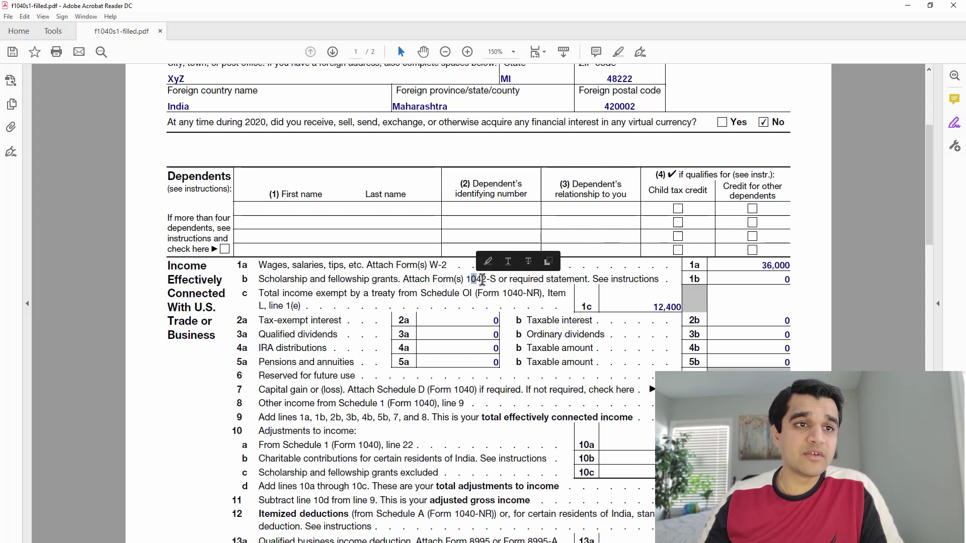
{"action": "left_click", "coordinate": [501, 280]}
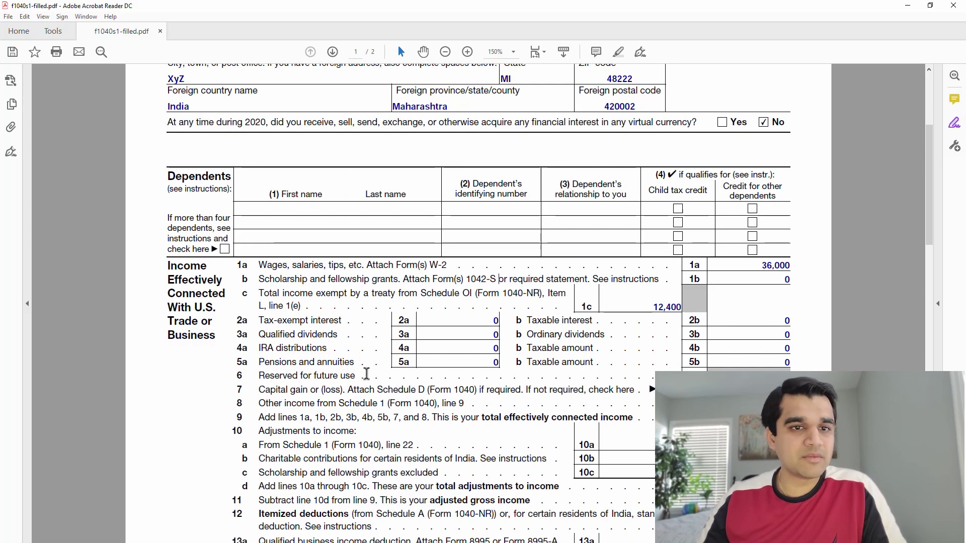
{"action": "scroll", "coordinate": [367, 374], "scroll_direction": "down", "scroll_amount": 4}
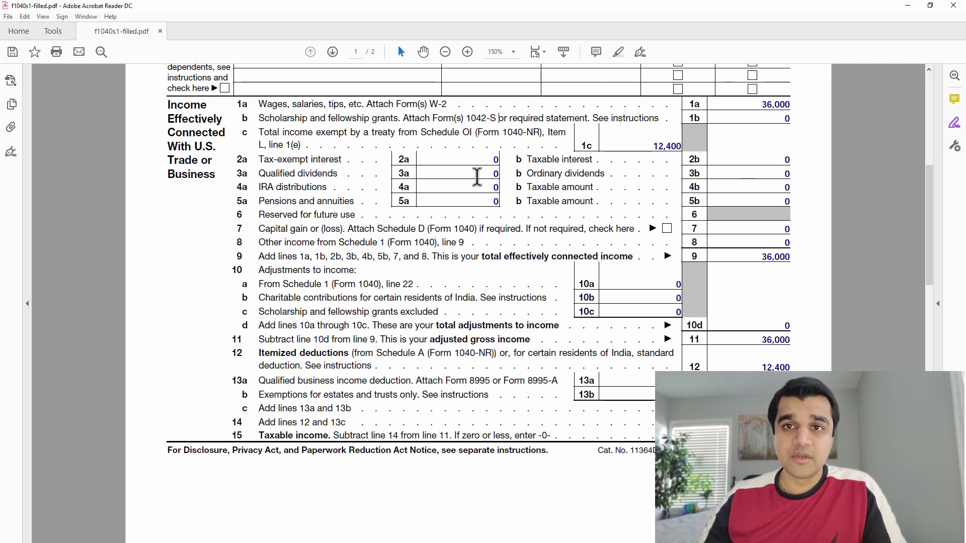
{"action": "left_click_drag", "start_coordinate": [468, 116], "coordinate": [497, 118]}
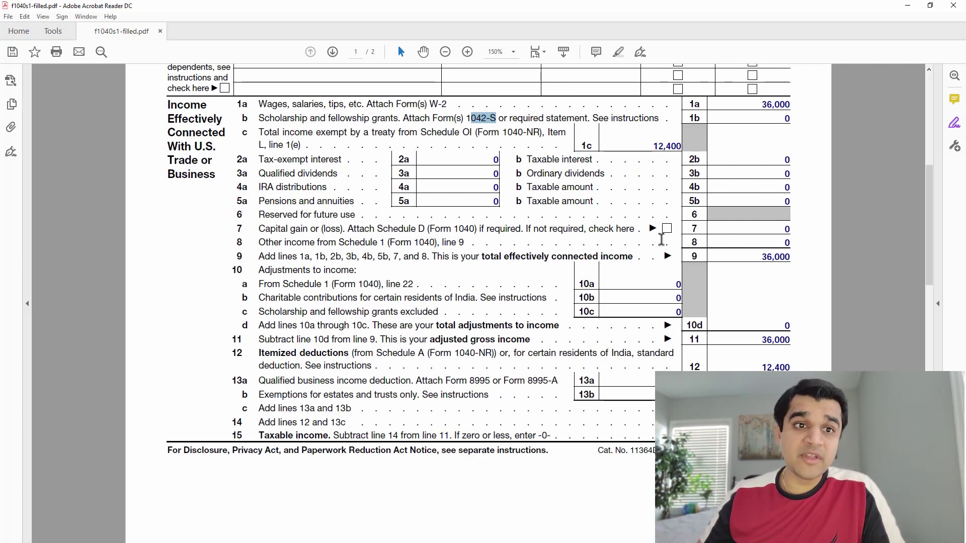
{"action": "left_click", "coordinate": [679, 313]}
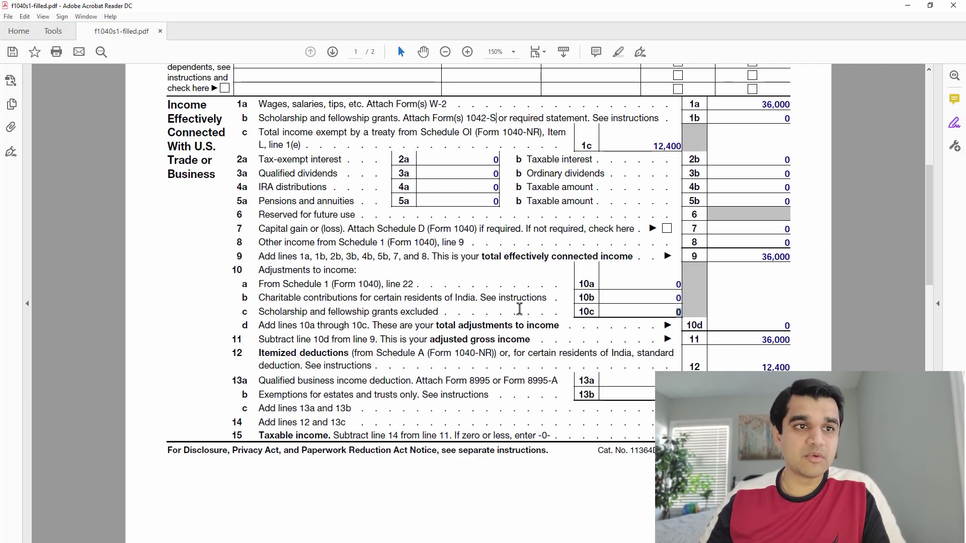
{"action": "left_click", "coordinate": [664, 312]}
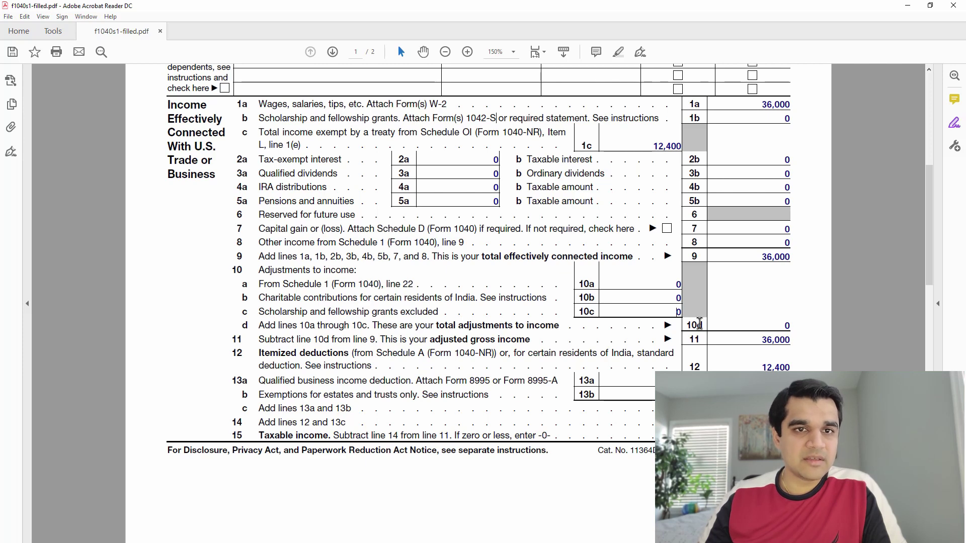
{"action": "double_click", "coordinate": [683, 311]}
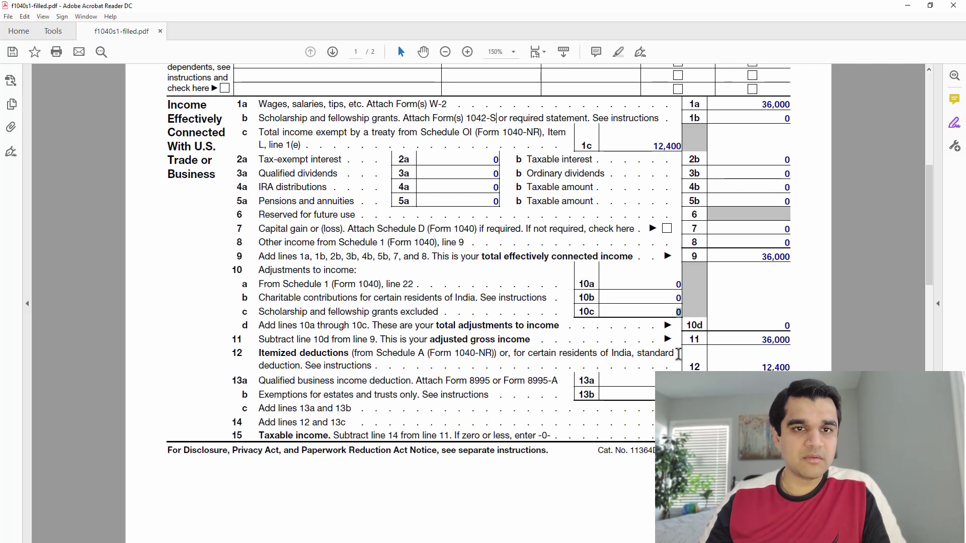
{"action": "double_click", "coordinate": [786, 326]}
{"action": "left_click_drag", "start_coordinate": [430, 339], "coordinate": [530, 338]}
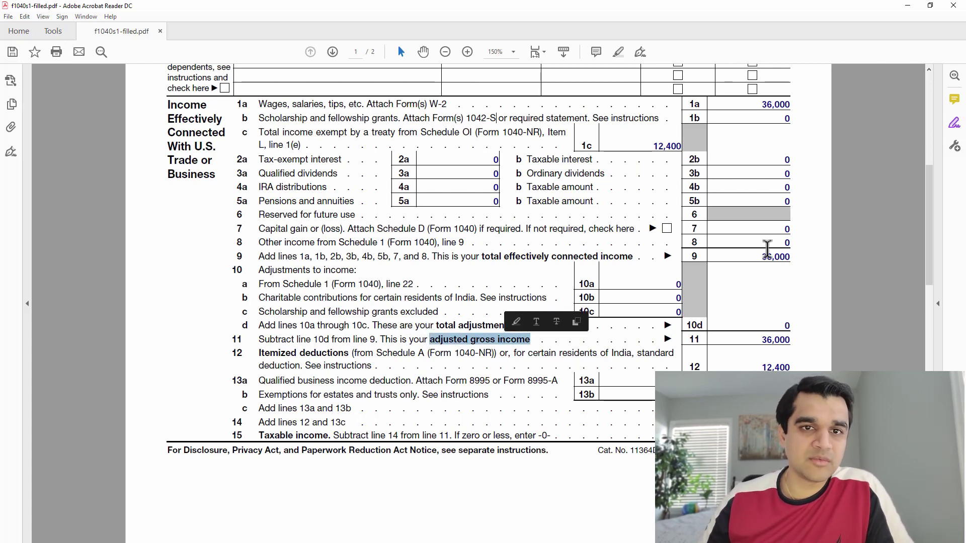
{"action": "left_click", "coordinate": [450, 339]}
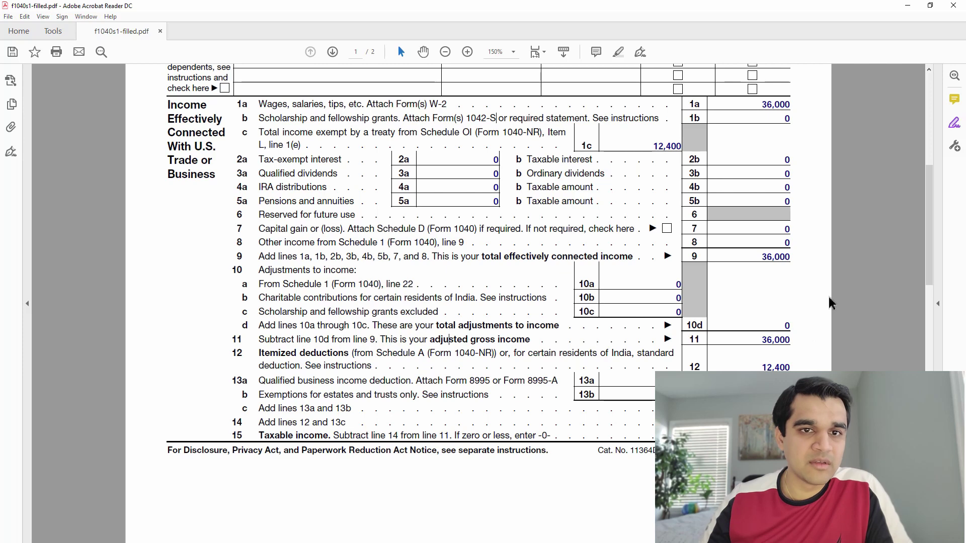
{"action": "left_click_drag", "start_coordinate": [792, 336], "coordinate": [762, 340]}
{"action": "left_click_drag", "start_coordinate": [702, 324], "coordinate": [694, 330]}
{"action": "left_click_drag", "start_coordinate": [704, 255], "coordinate": [686, 255]}
{"action": "left_click", "coordinate": [693, 341]}
Review lines 12–15 and highlight the 'Taxable income' label on line 15.
{"action": "scroll", "coordinate": [496, 338], "scroll_direction": "down", "scroll_amount": 1}
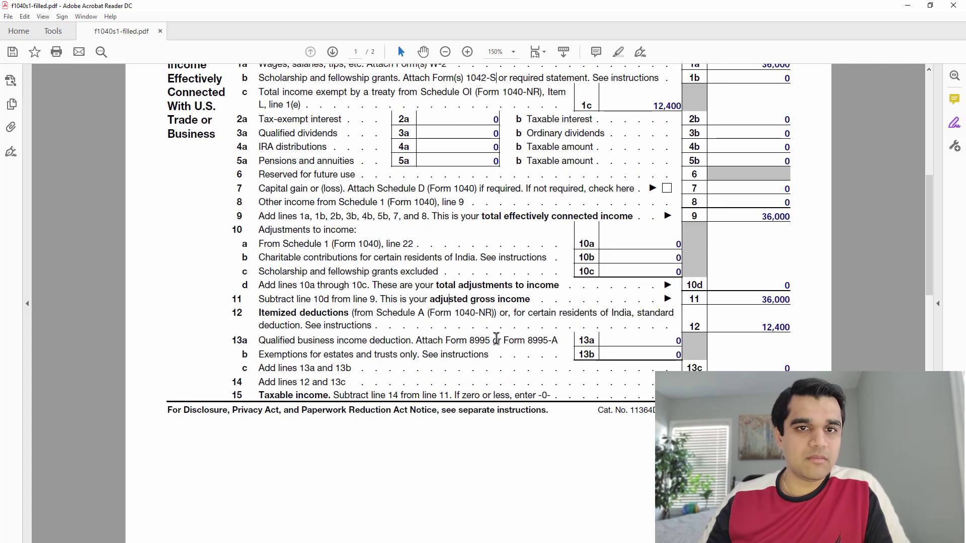
{"action": "scroll", "coordinate": [497, 338], "scroll_direction": "down", "scroll_amount": 1}
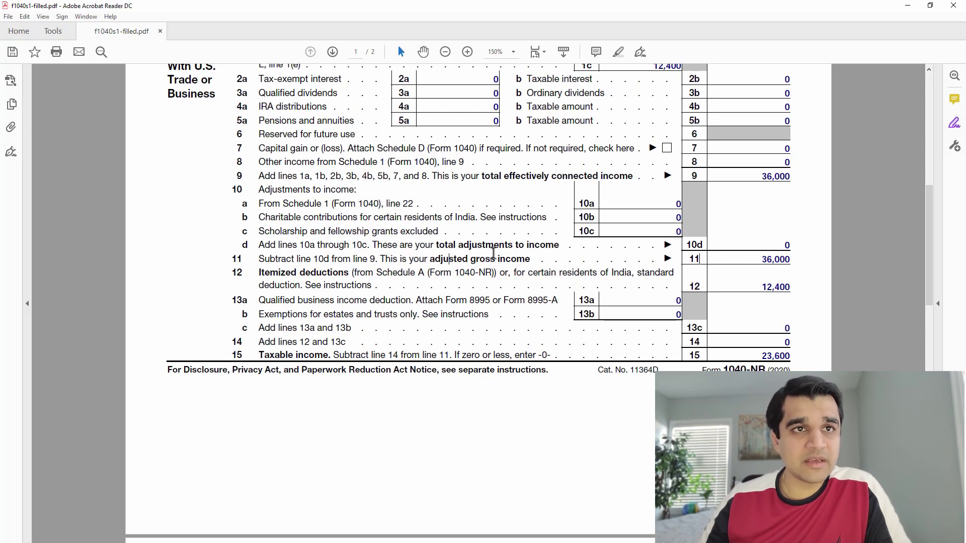
{"action": "scroll", "coordinate": [486, 275], "scroll_direction": "up", "scroll_amount": 3}
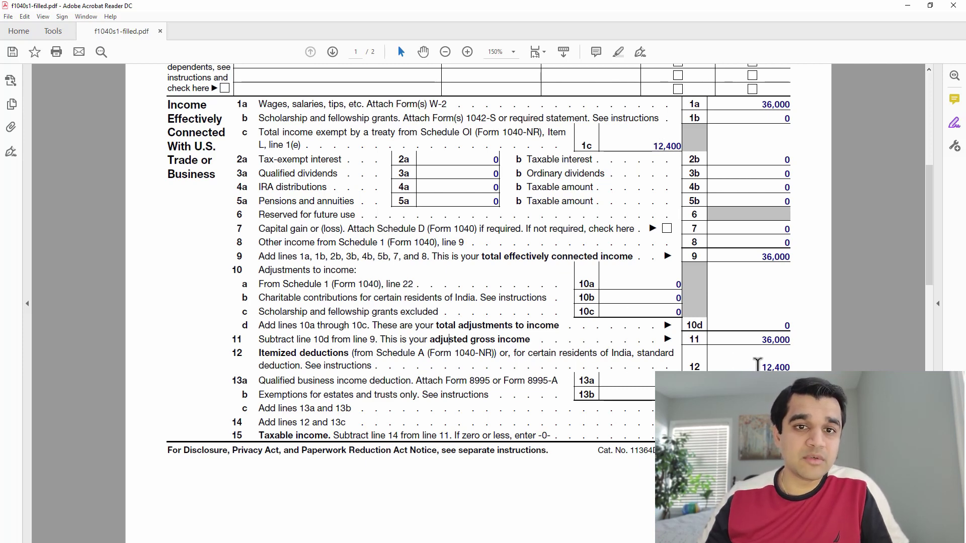
{"action": "scroll", "coordinate": [554, 347], "scroll_direction": "down", "scroll_amount": 1}
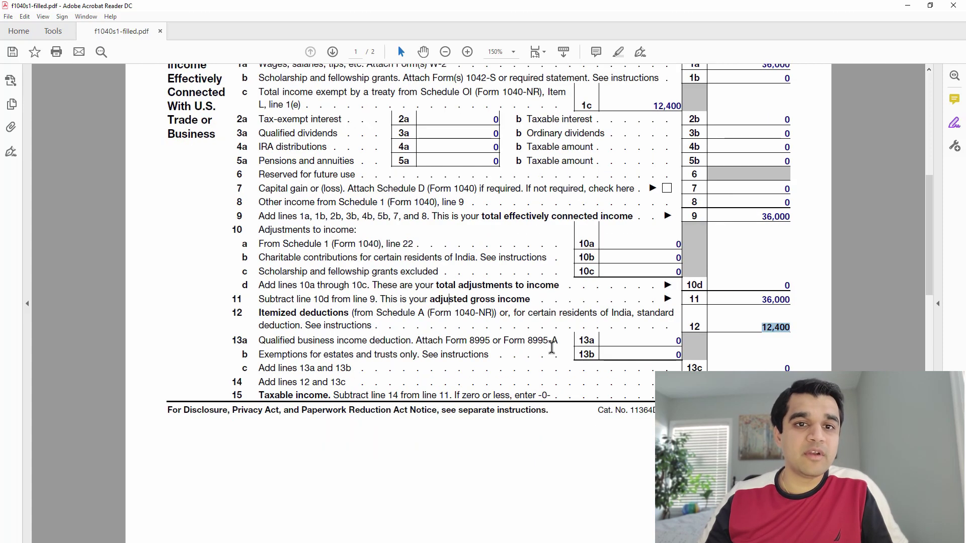
{"action": "scroll", "coordinate": [615, 312], "scroll_direction": "down", "scroll_amount": 2}
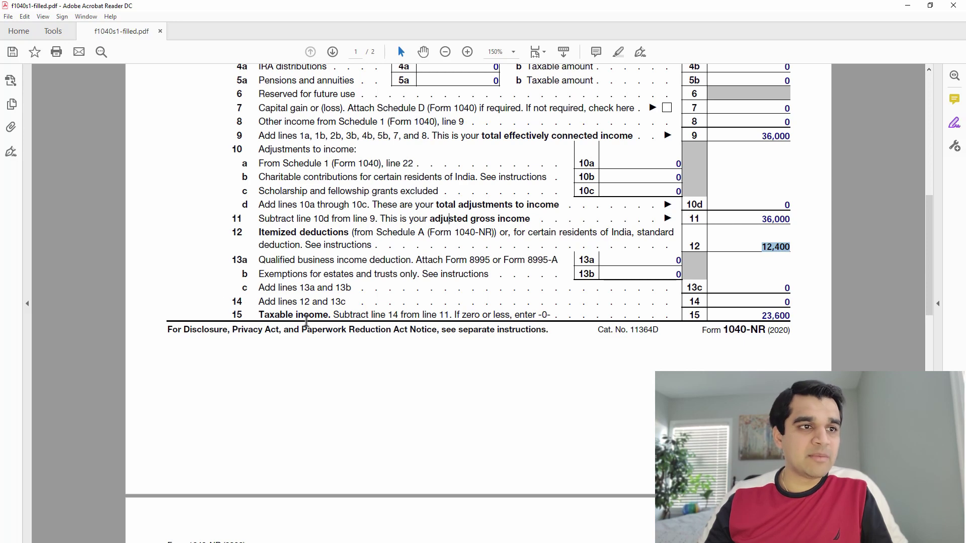
{"action": "left_click_drag", "start_coordinate": [280, 316], "coordinate": [330, 315]}
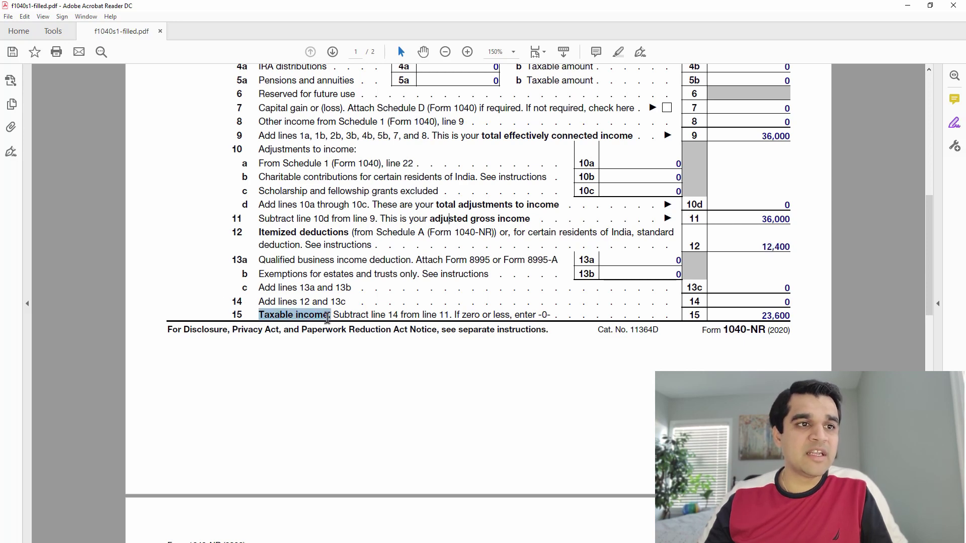
{"action": "left_click", "coordinate": [441, 314]}
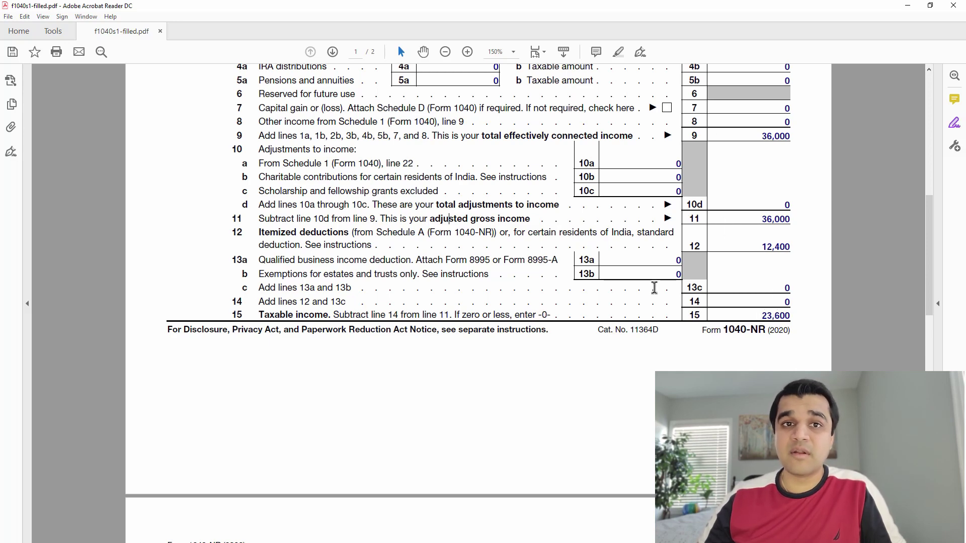
Scroll down toward page 2 of the 1040-NR.
{"action": "scroll", "coordinate": [552, 371], "scroll_direction": "down", "scroll_amount": 4}
{"action": "scroll", "coordinate": [553, 366], "scroll_direction": "down", "scroll_amount": 2}
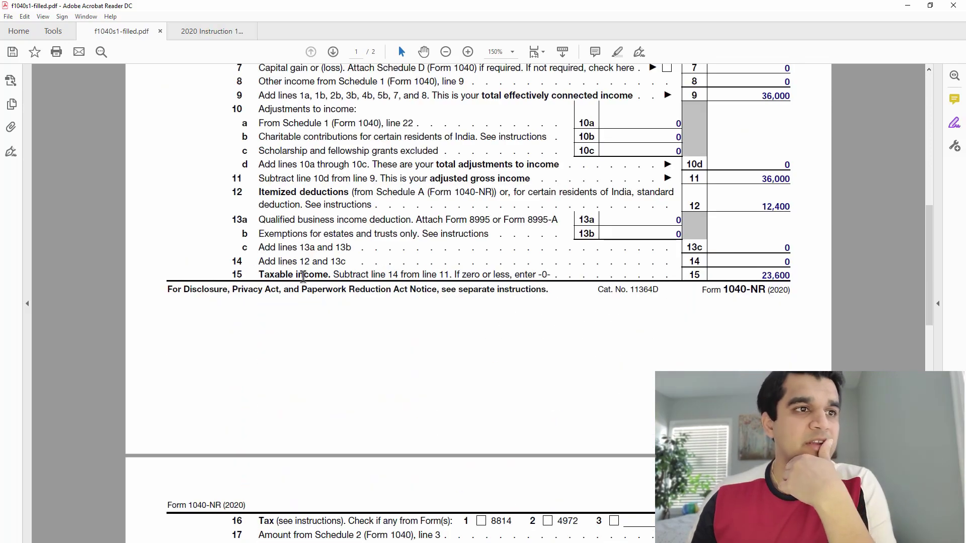
{"action": "scroll", "coordinate": [621, 315], "scroll_direction": "down", "scroll_amount": 10}
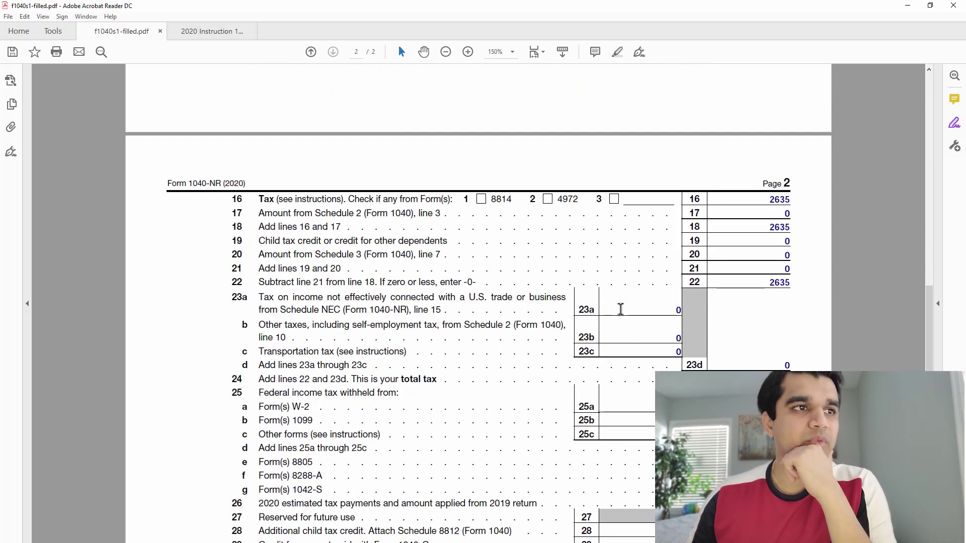
Return to the foot of page 1 and highlight the 23,600 taxable income on line 15.
{"action": "scroll", "coordinate": [613, 309], "scroll_direction": "down", "scroll_amount": 1}
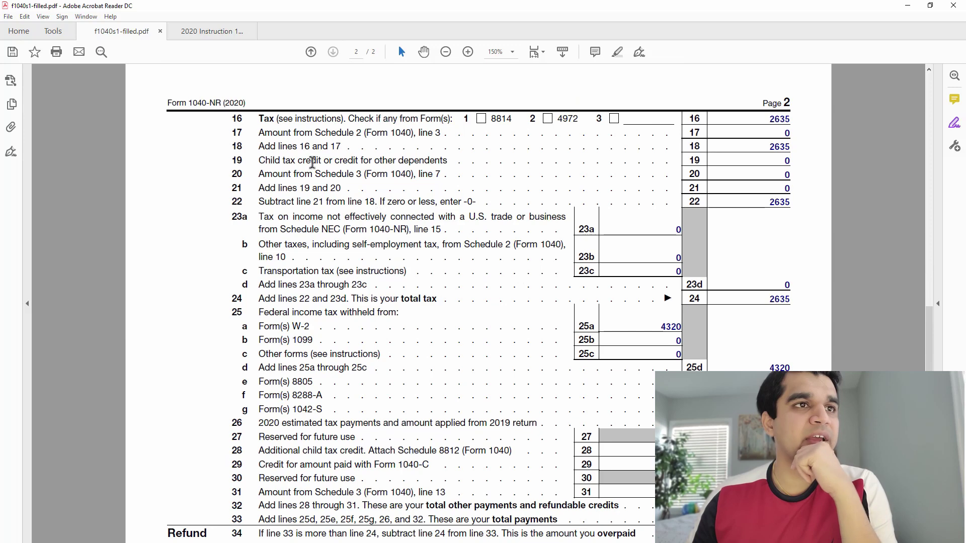
{"action": "left_click_drag", "start_coordinate": [258, 121], "coordinate": [341, 121]}
{"action": "scroll", "coordinate": [558, 295], "scroll_direction": "up", "scroll_amount": 3}
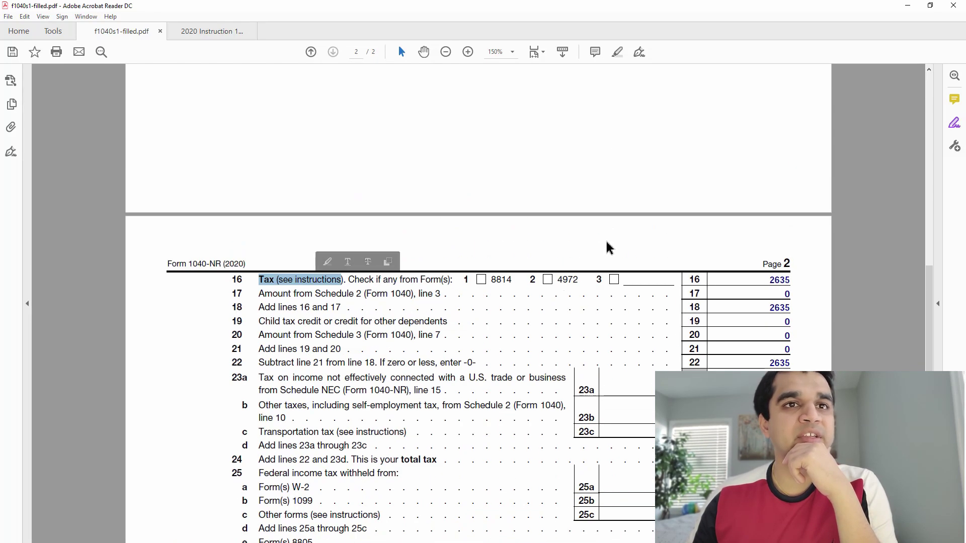
{"action": "scroll", "coordinate": [608, 247], "scroll_direction": "up", "scroll_amount": 2}
{"action": "left_click_drag", "start_coordinate": [761, 150], "coordinate": [787, 155]}
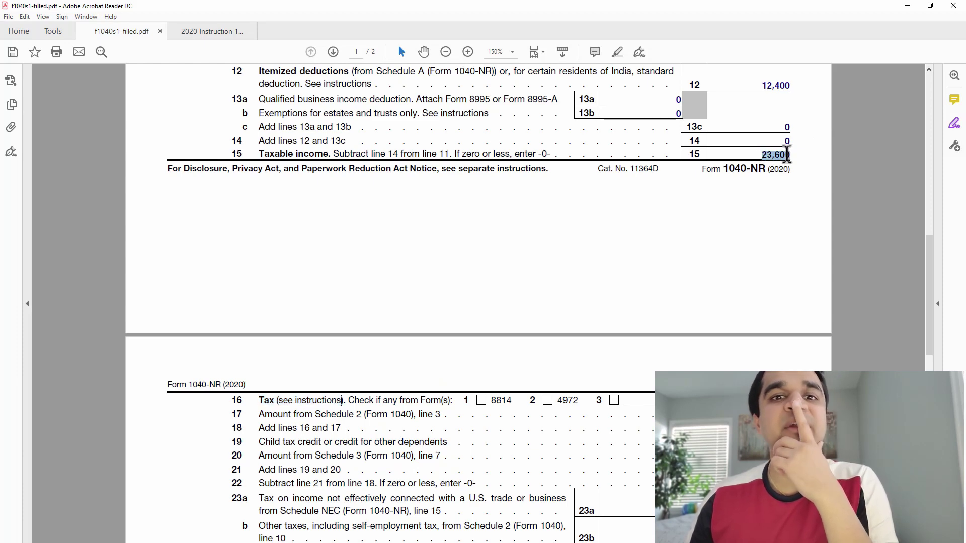
{"action": "left_click_drag", "start_coordinate": [787, 155], "coordinate": [790, 155]}
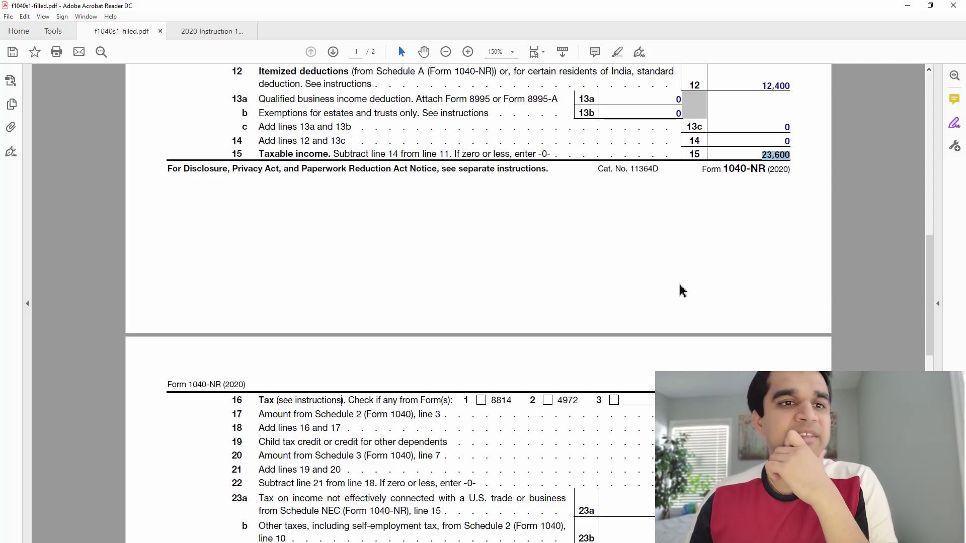
{"action": "left_click", "coordinate": [192, 32]}
{"action": "scroll", "coordinate": [309, 338], "scroll_direction": "up", "scroll_amount": 10}
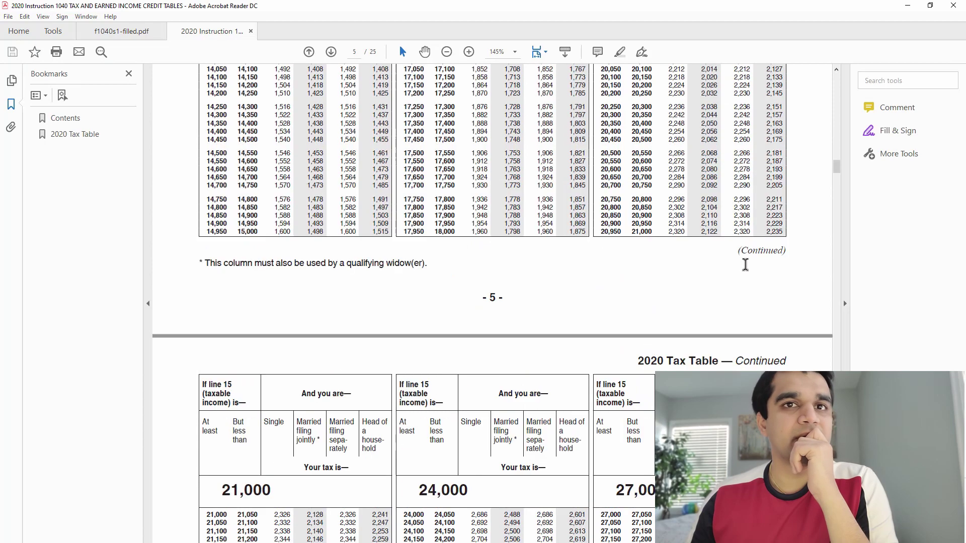
{"action": "key", "text": "Home"}
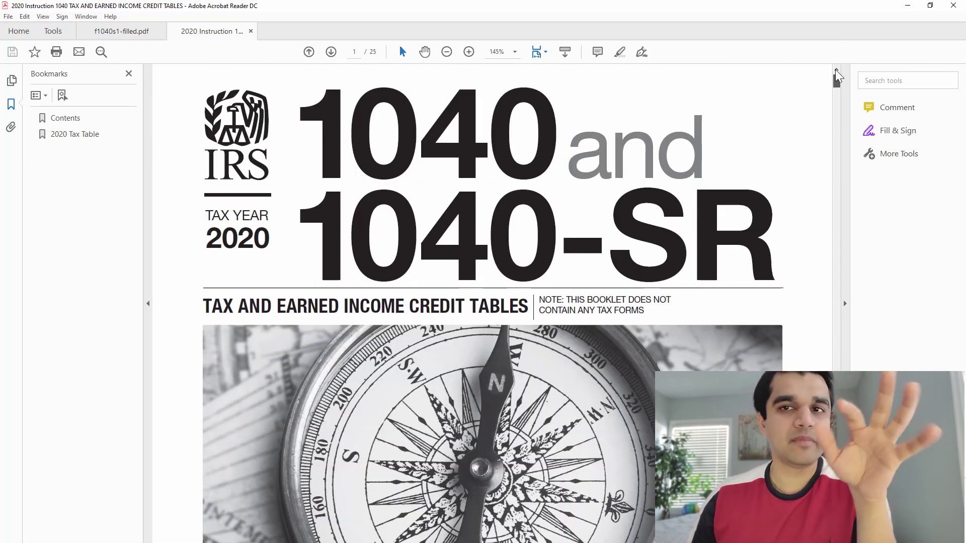
{"action": "scroll", "coordinate": [834, 78], "scroll_direction": "down", "scroll_amount": 5}
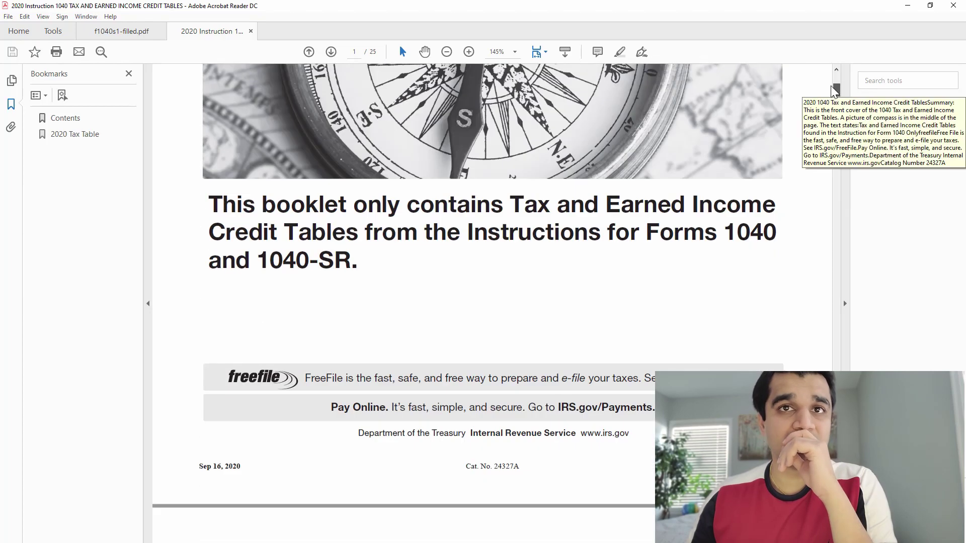
{"action": "scroll", "coordinate": [832, 80], "scroll_direction": "up", "scroll_amount": 5}
{"action": "left_click_drag", "start_coordinate": [832, 81], "coordinate": [834, 181]}
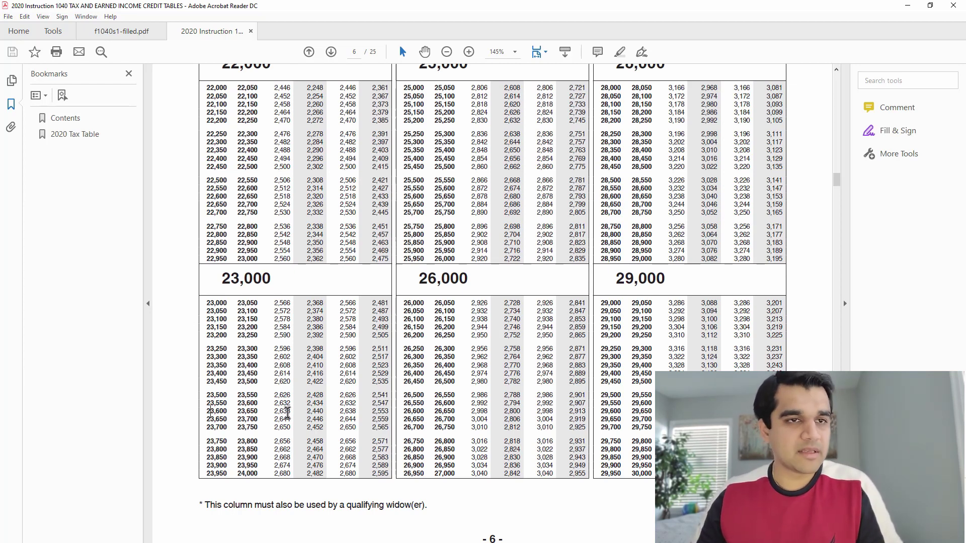
{"action": "left_click", "coordinate": [104, 29]}
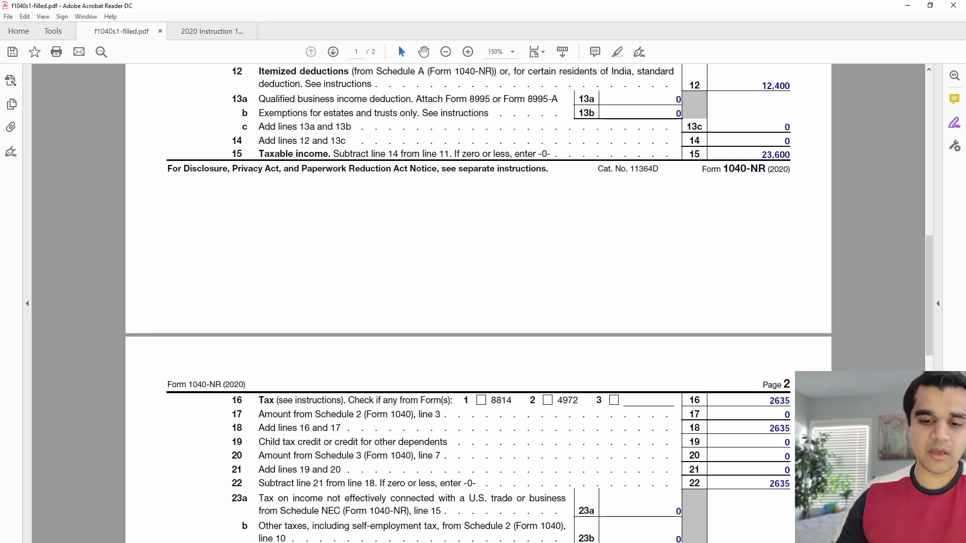
{"action": "key", "text": "alt+Tab"}
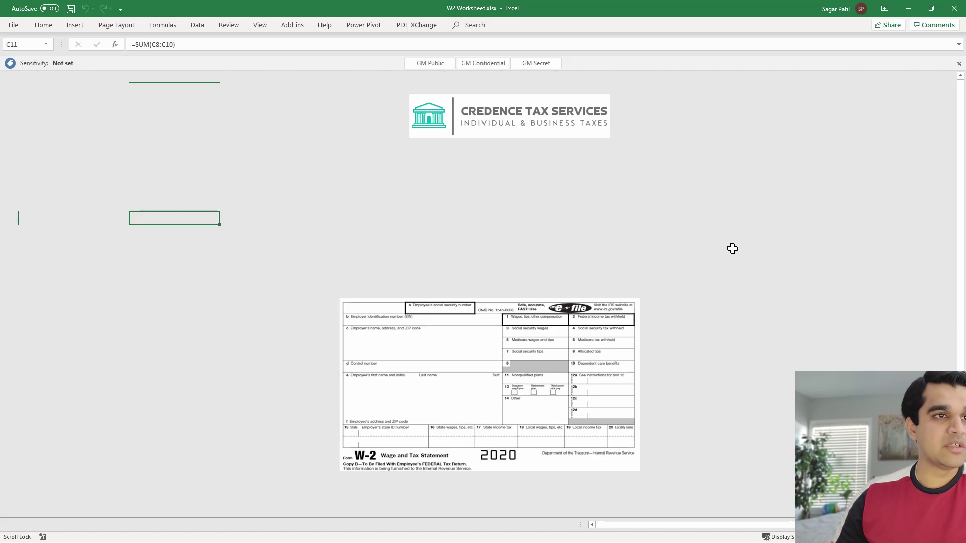
{"action": "left_click", "coordinate": [288, 283]}
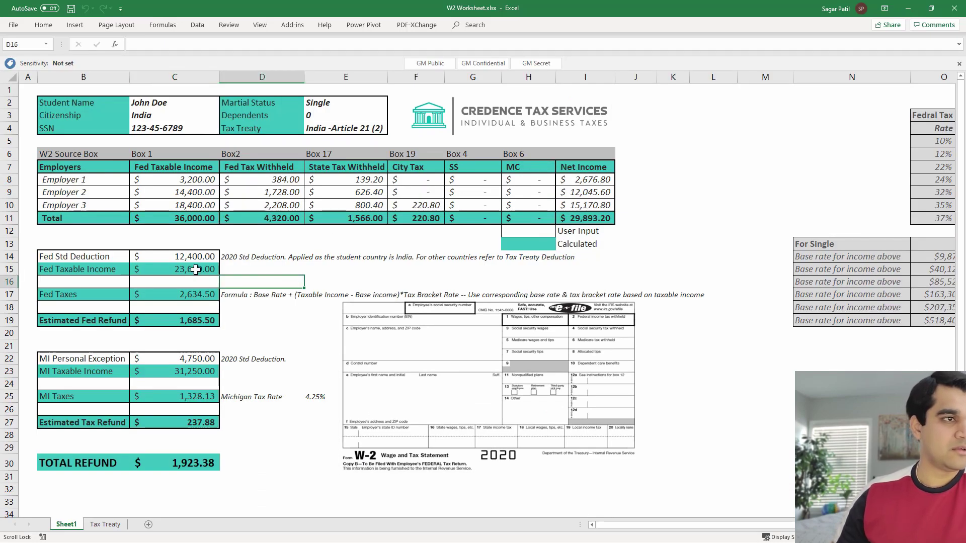
{"action": "left_click", "coordinate": [196, 297]}
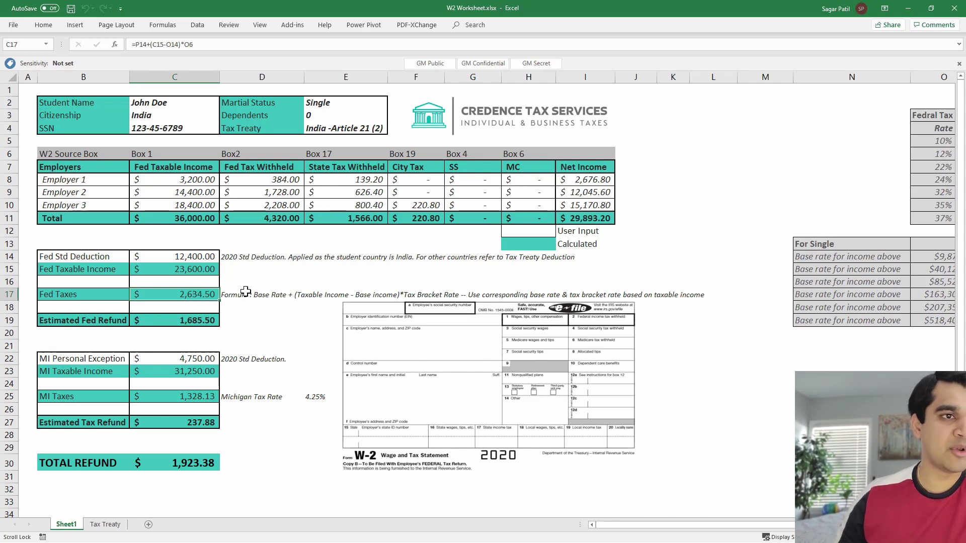
{"action": "left_click", "coordinate": [908, 9]}
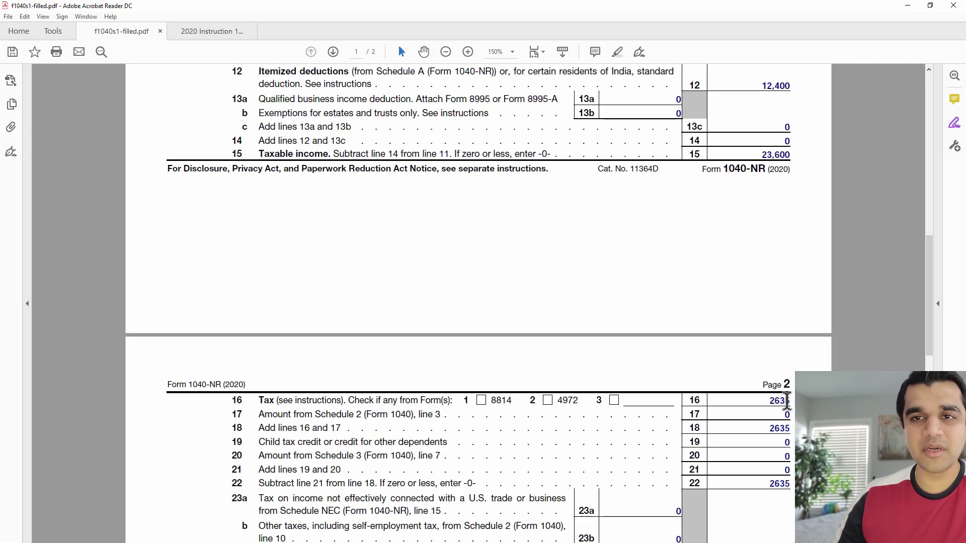
Move to page 2 and glance at the tax tables booklet before returning to the form.
{"action": "scroll", "coordinate": [704, 372], "scroll_direction": "down", "scroll_amount": 5}
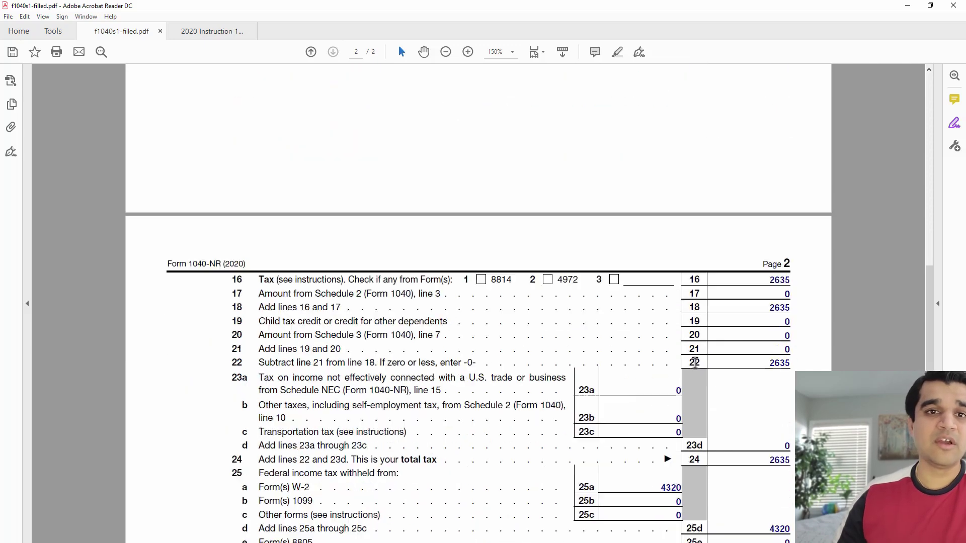
{"action": "scroll", "coordinate": [671, 349], "scroll_direction": "down", "scroll_amount": 4}
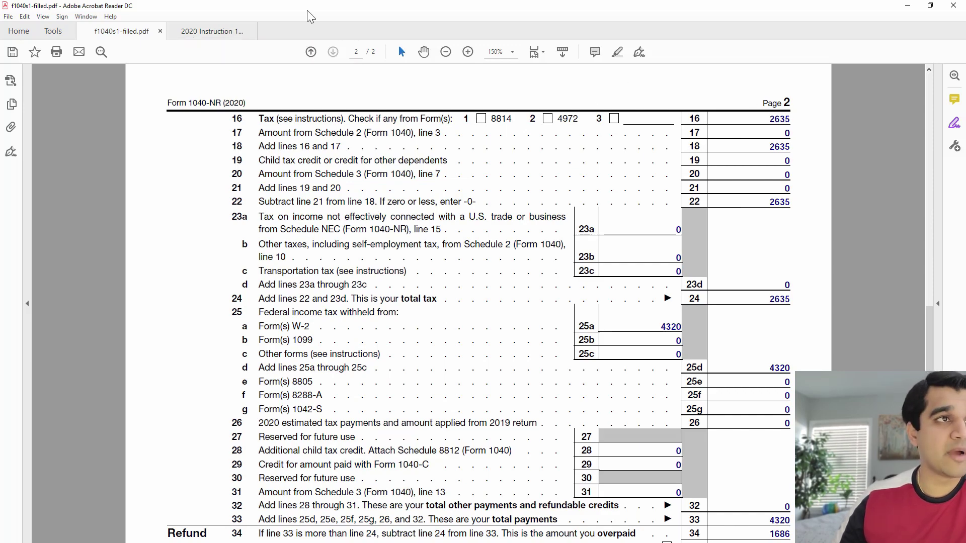
{"action": "left_click", "coordinate": [207, 30]}
{"action": "left_click", "coordinate": [122, 31]}
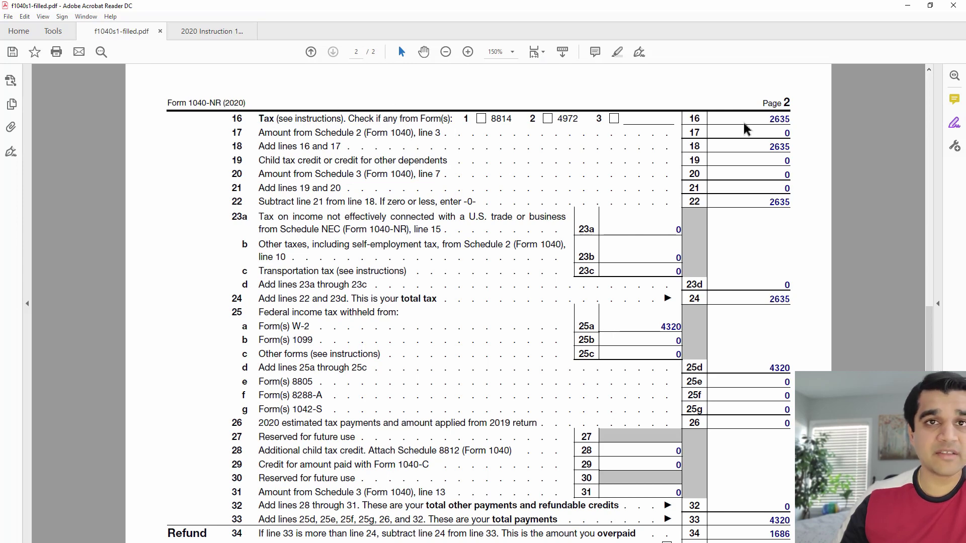
Review the 2635 tax amounts on lines 16, 18, 22 and 24.
{"action": "left_click_drag", "start_coordinate": [770, 119], "coordinate": [790, 119]}
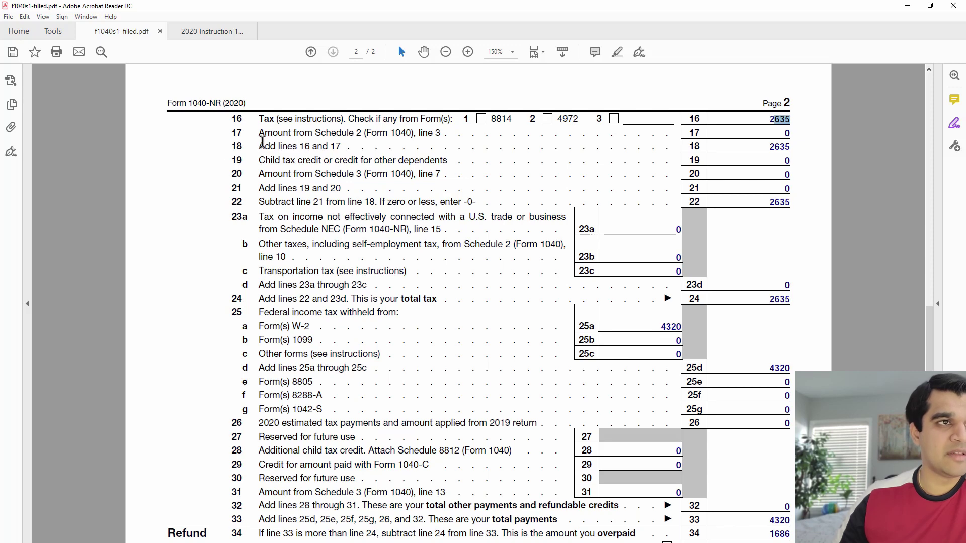
{"action": "left_click", "coordinate": [373, 133]}
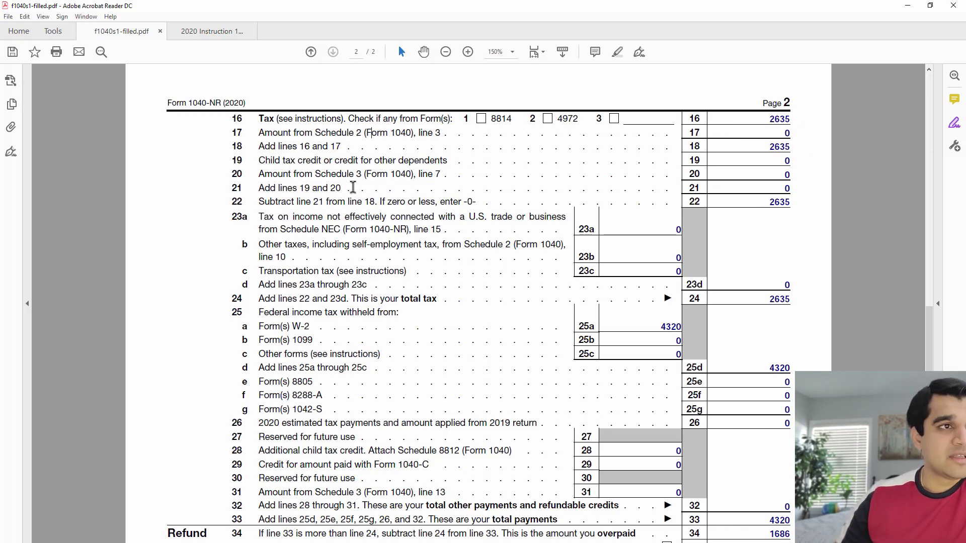
{"action": "left_click_drag", "start_coordinate": [703, 145], "coordinate": [690, 145]}
{"action": "left_click", "coordinate": [774, 153]}
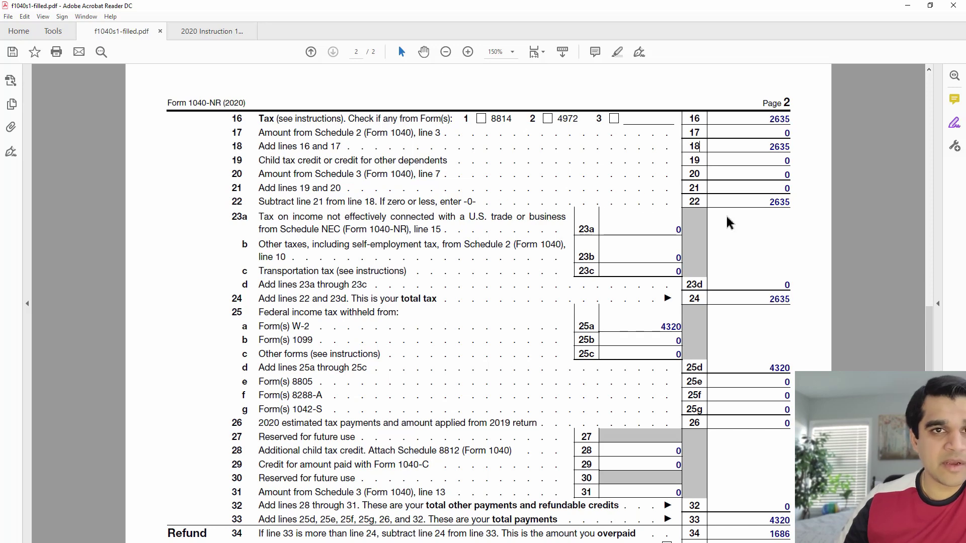
{"action": "double_click", "coordinate": [771, 201]}
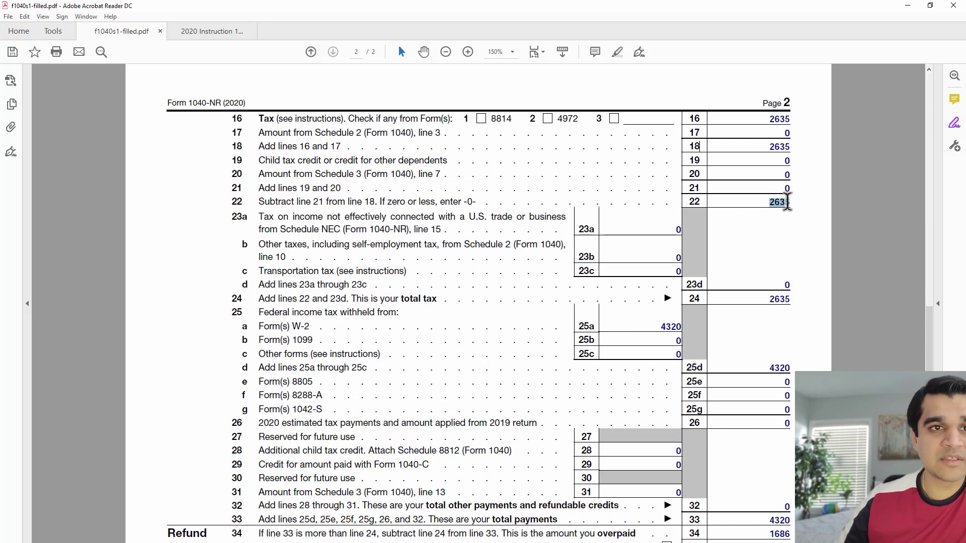
{"action": "scroll", "coordinate": [317, 234], "scroll_direction": "down", "scroll_amount": 3}
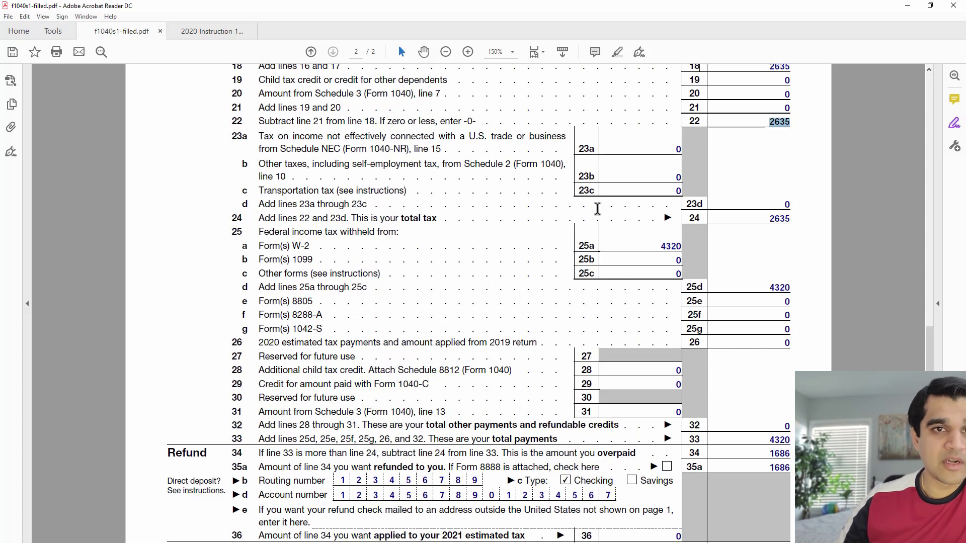
{"action": "left_click_drag", "start_coordinate": [772, 218], "coordinate": [791, 220]}
{"action": "left_click", "coordinate": [774, 247]}
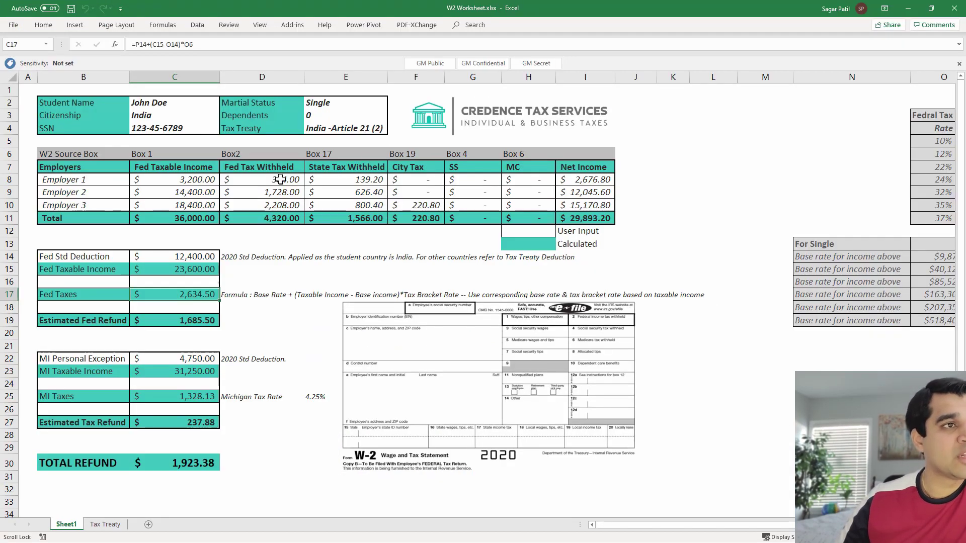
Confirm the 4,320.00 withholding total is =SUM(D8:D10), then minimize Excel.
{"action": "left_click_drag", "start_coordinate": [275, 179], "coordinate": [274, 204]}
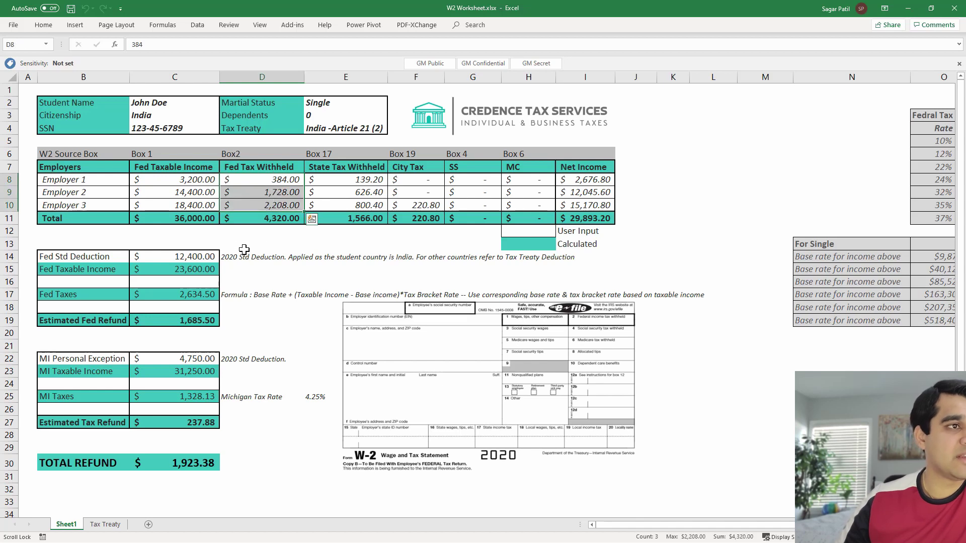
{"action": "left_click", "coordinate": [262, 222]}
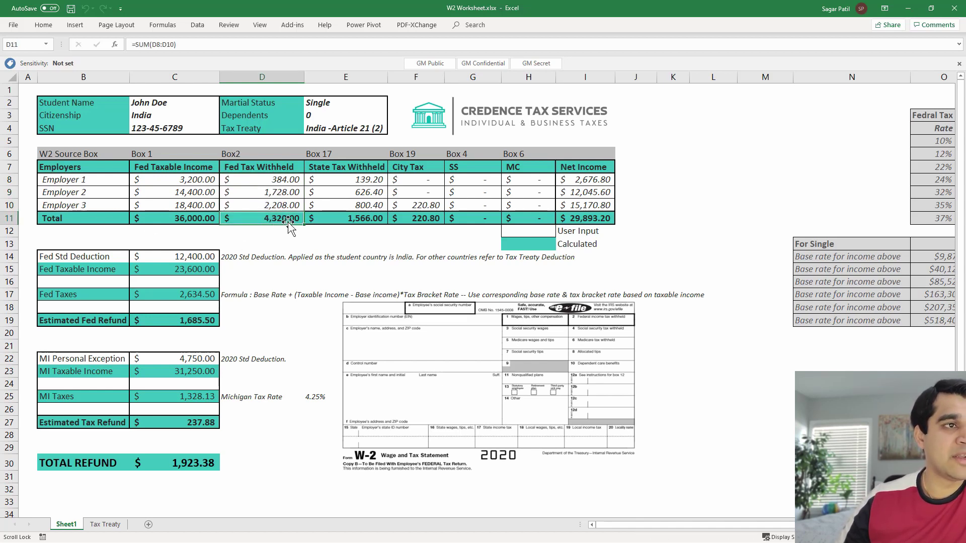
{"action": "left_click", "coordinate": [906, 10]}
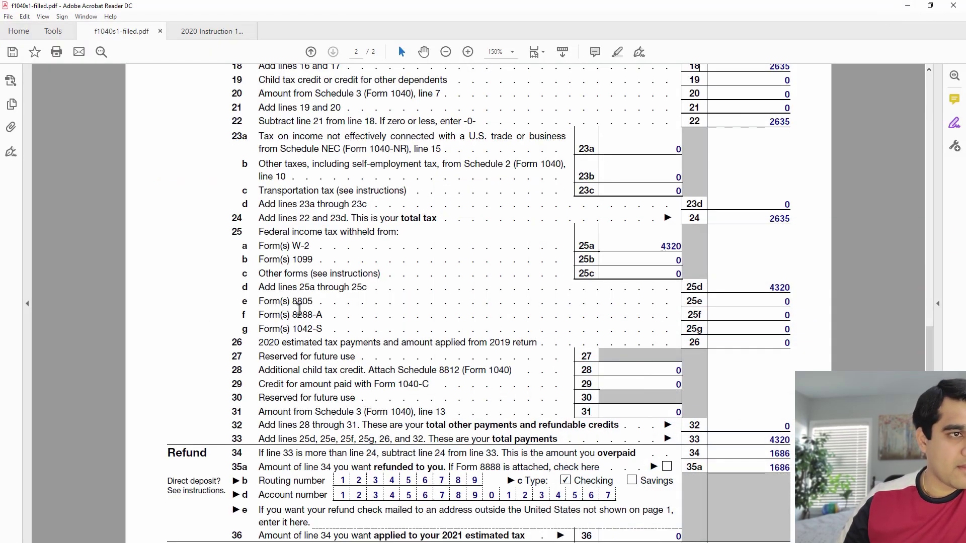
Highlight the 4320 W-2 withholding on lines 25a and 25d.
{"action": "left_click_drag", "start_coordinate": [657, 246], "coordinate": [497, 264]}
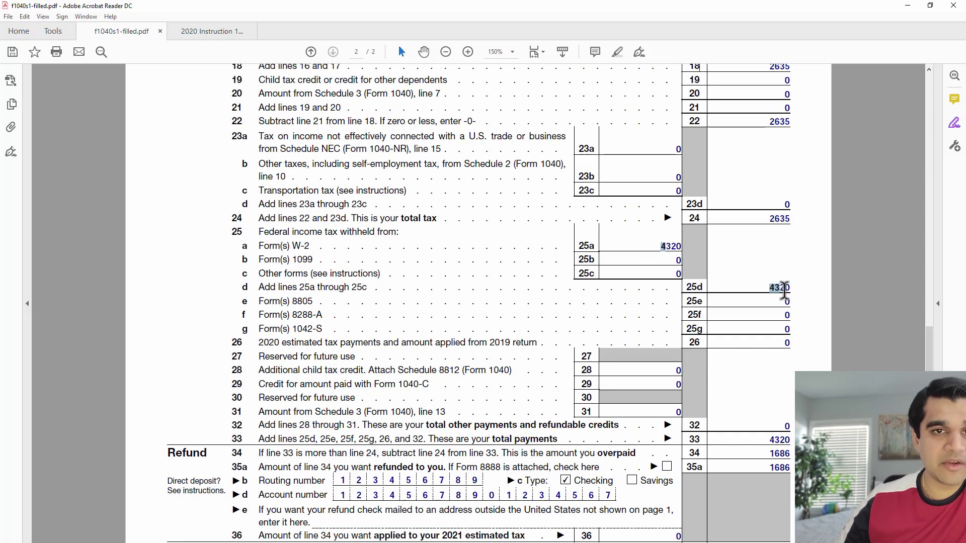
{"action": "double_click", "coordinate": [789, 287]}
{"action": "scroll", "coordinate": [772, 332], "scroll_direction": "down", "scroll_amount": 2}
{"action": "scroll", "coordinate": [772, 332], "scroll_direction": "down", "scroll_amount": 5}
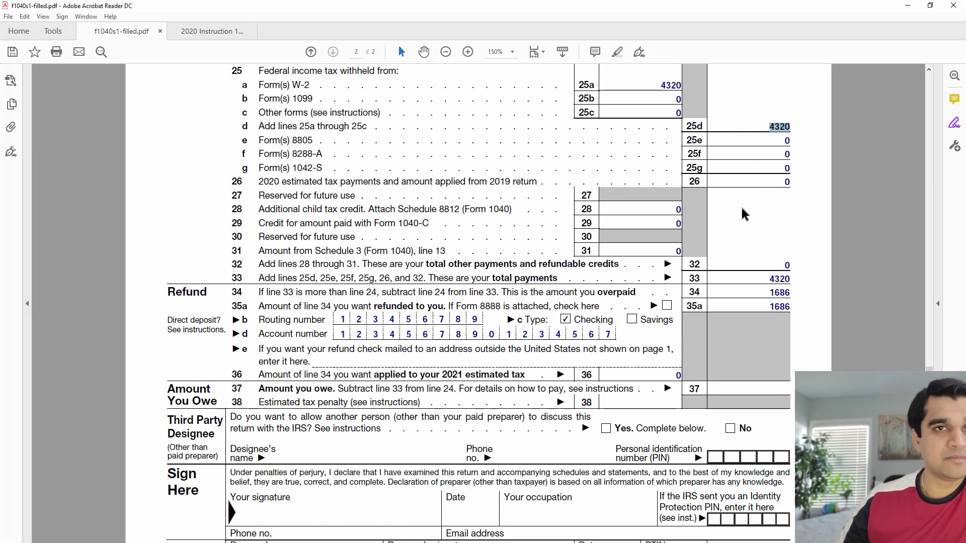
{"action": "scroll", "coordinate": [802, 194], "scroll_direction": "up", "scroll_amount": 2}
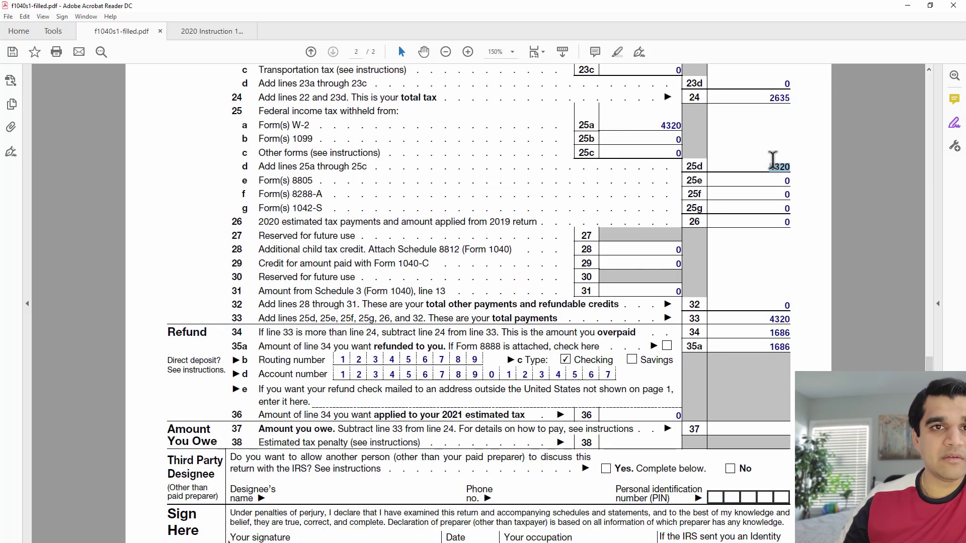
{"action": "scroll", "coordinate": [772, 160], "scroll_direction": "up", "scroll_amount": 2}
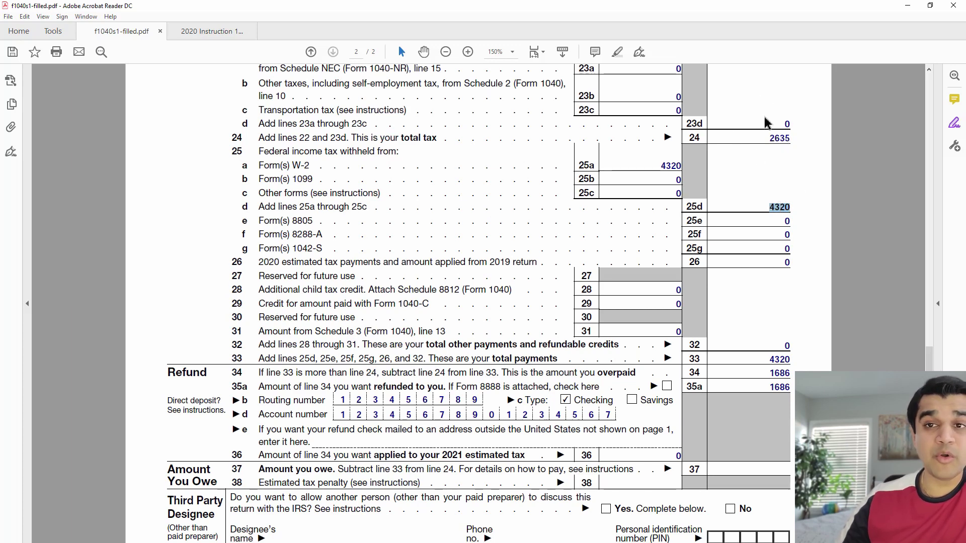
Review line 34's 1686 overpayment, the routing number, and the foreign mailing address wording.
{"action": "scroll", "coordinate": [739, 292], "scroll_direction": "down", "scroll_amount": 4}
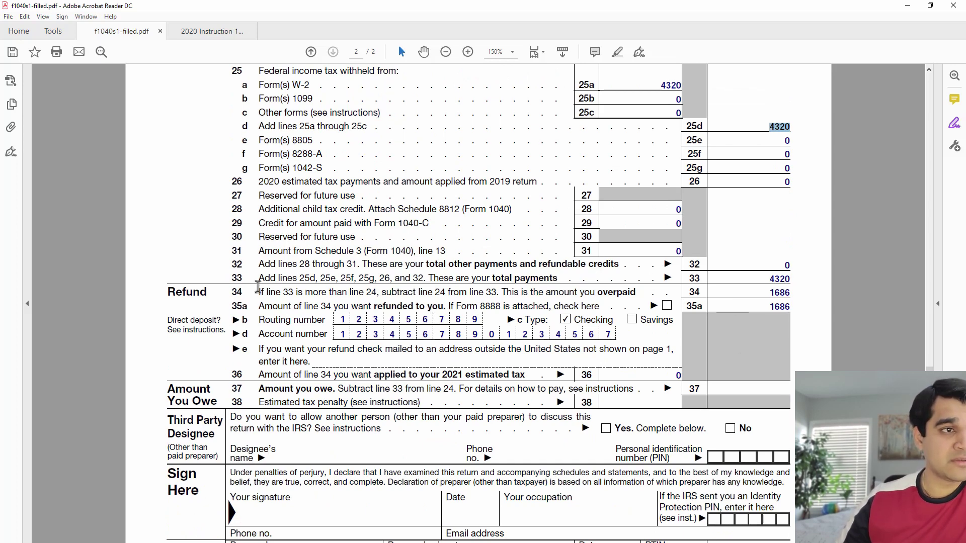
{"action": "left_click_drag", "start_coordinate": [263, 289], "coordinate": [636, 292]}
{"action": "left_click_drag", "start_coordinate": [773, 292], "coordinate": [793, 293]}
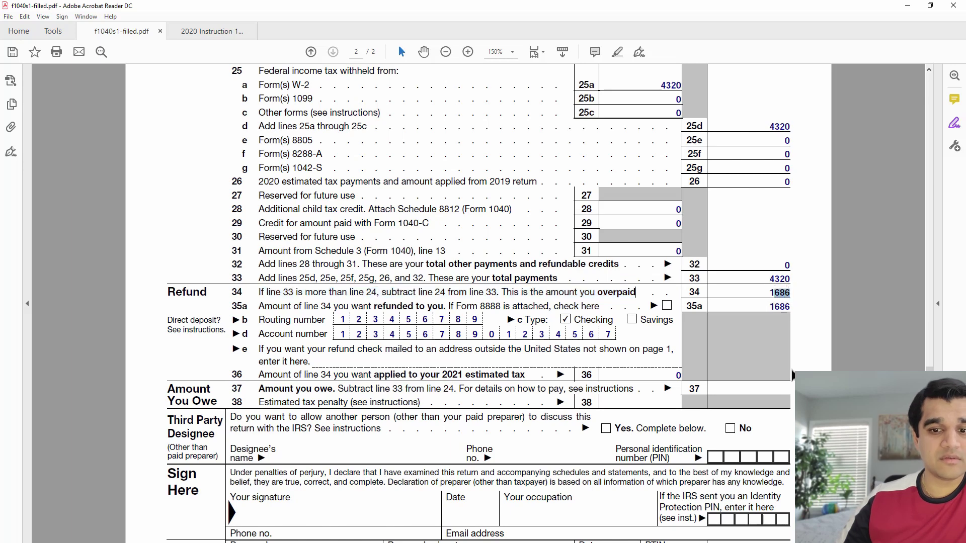
{"action": "left_click", "coordinate": [769, 295]}
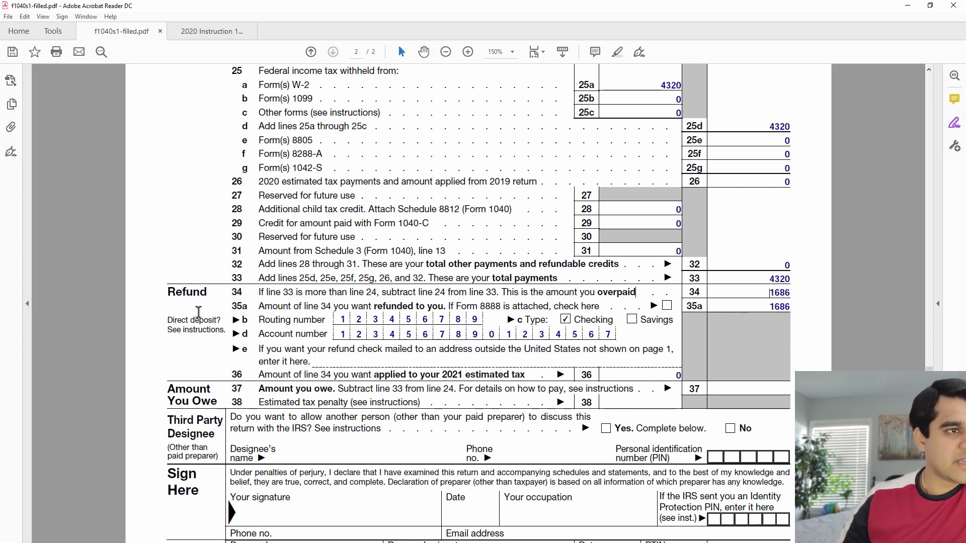
{"action": "scroll", "coordinate": [791, 302], "scroll_direction": "down", "scroll_amount": 3}
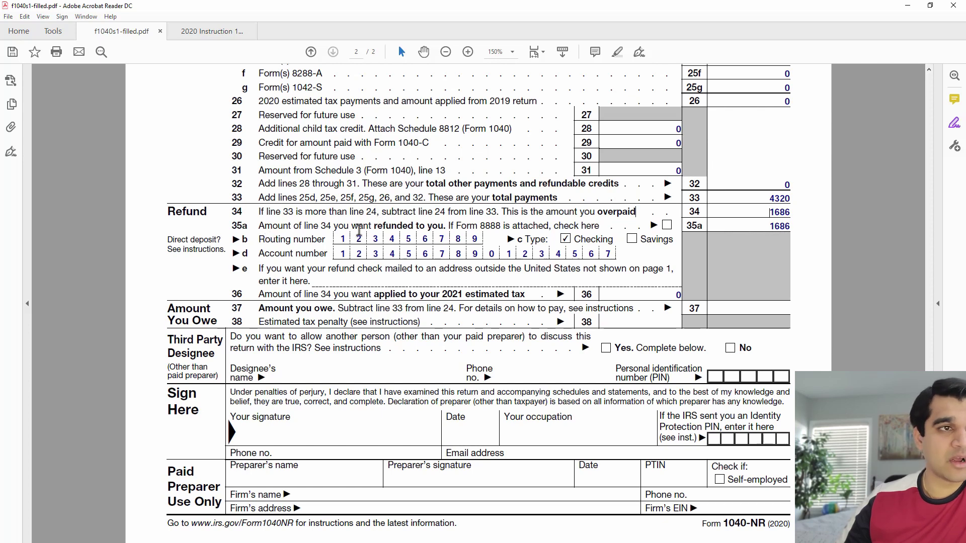
{"action": "left_click_drag", "start_coordinate": [340, 238], "coordinate": [475, 239]}
{"action": "left_click_drag", "start_coordinate": [269, 270], "coordinate": [669, 263]}
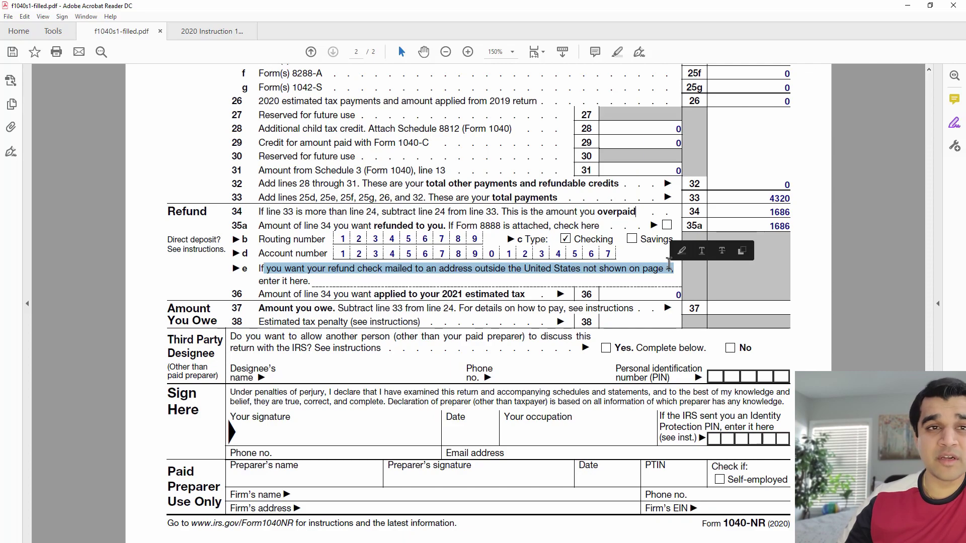
{"action": "scroll", "coordinate": [472, 324], "scroll_direction": "up", "scroll_amount": 15}
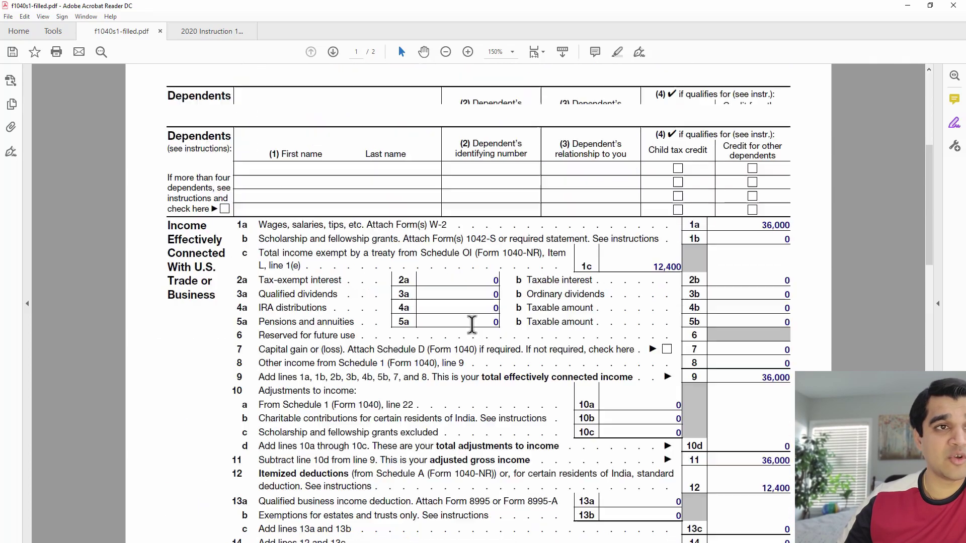
{"action": "scroll", "coordinate": [472, 324], "scroll_direction": "up", "scroll_amount": 5}
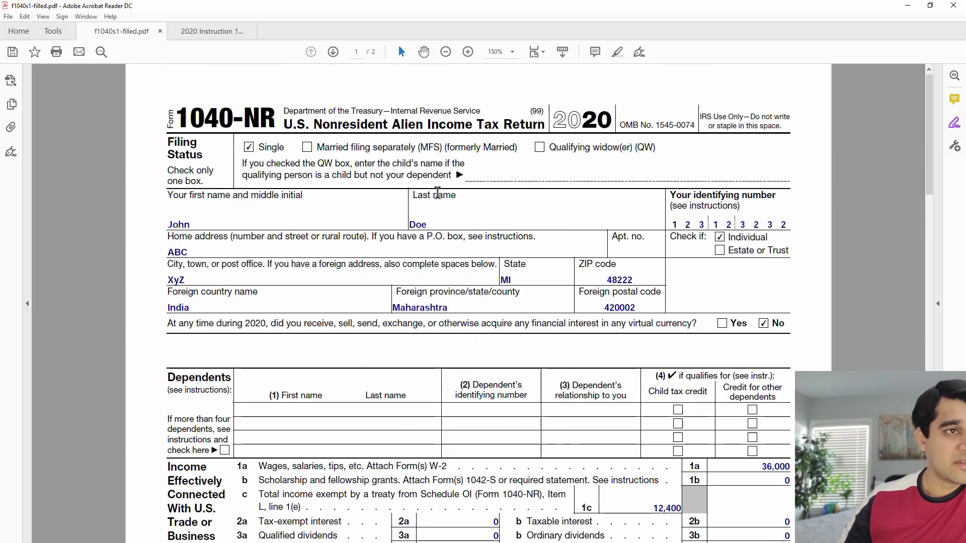
{"action": "scroll", "coordinate": [490, 433], "scroll_direction": "down", "scroll_amount": 18}
{"action": "scroll", "coordinate": [491, 460], "scroll_direction": "down", "scroll_amount": 15}
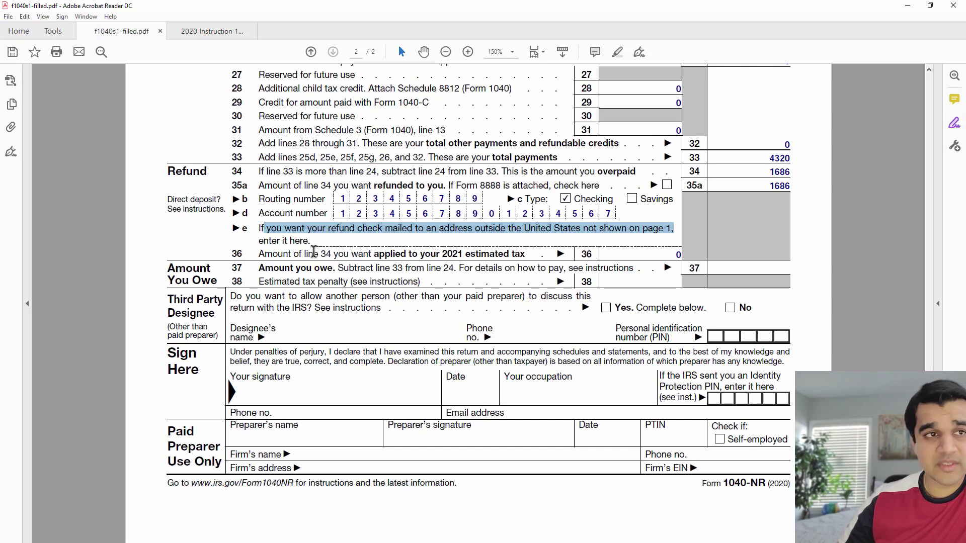
{"action": "left_click", "coordinate": [318, 241]}
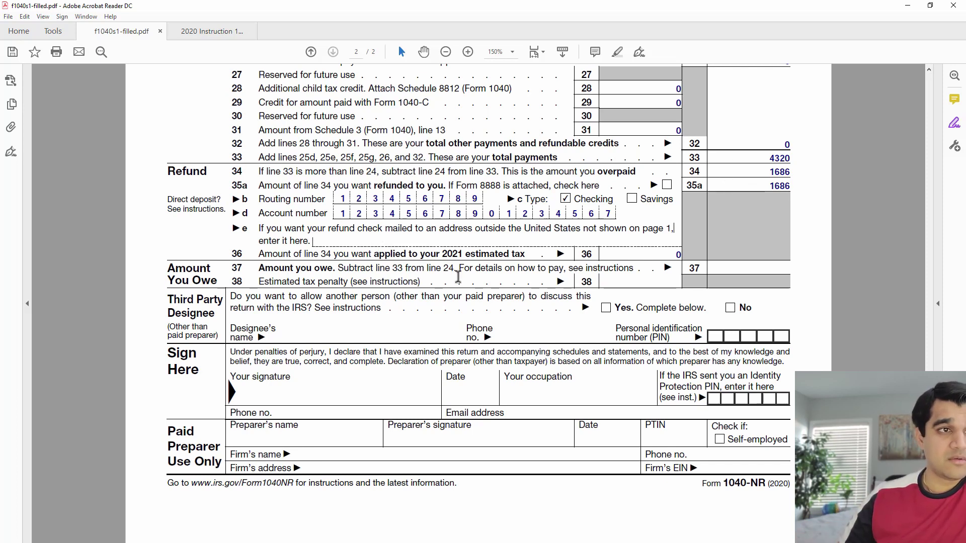
{"action": "scroll", "coordinate": [458, 276], "scroll_direction": "down", "scroll_amount": 2}
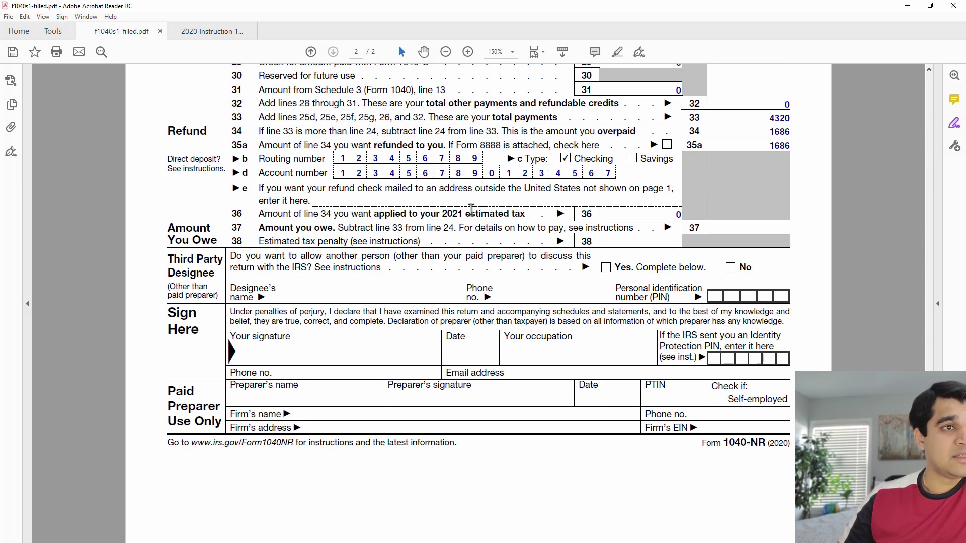
{"action": "scroll", "coordinate": [553, 192], "scroll_direction": "up", "scroll_amount": 2}
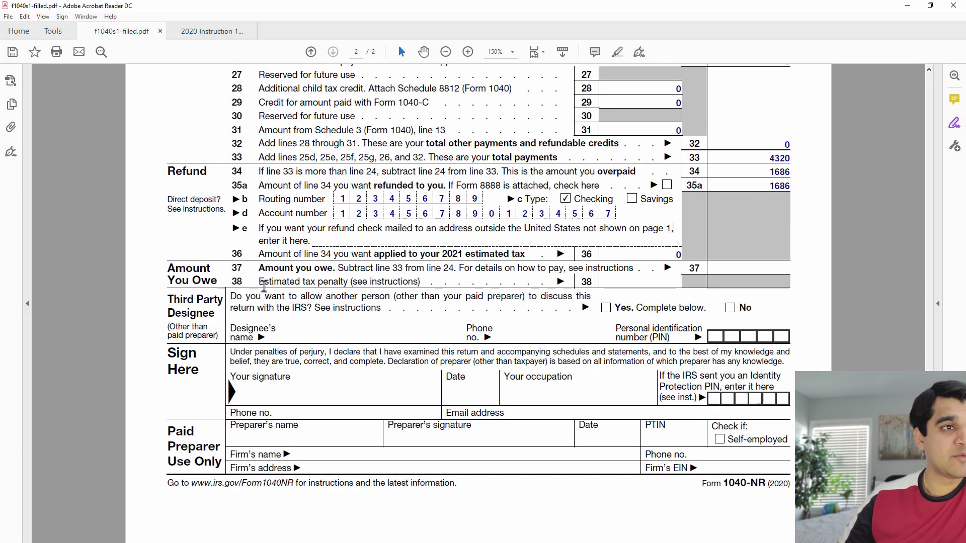
{"action": "scroll", "coordinate": [350, 276], "scroll_direction": "up", "scroll_amount": 10}
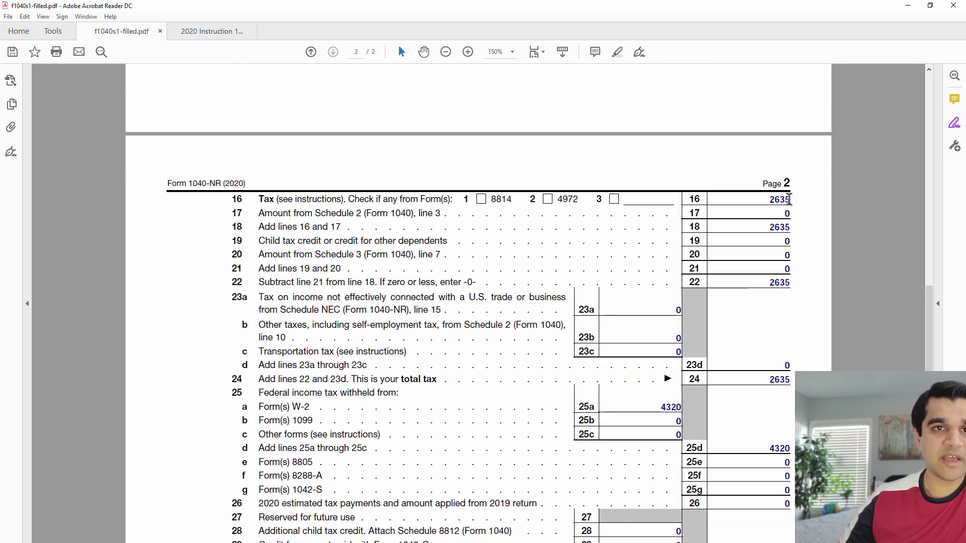
{"action": "left_click_drag", "start_coordinate": [766, 199], "coordinate": [778, 199]}
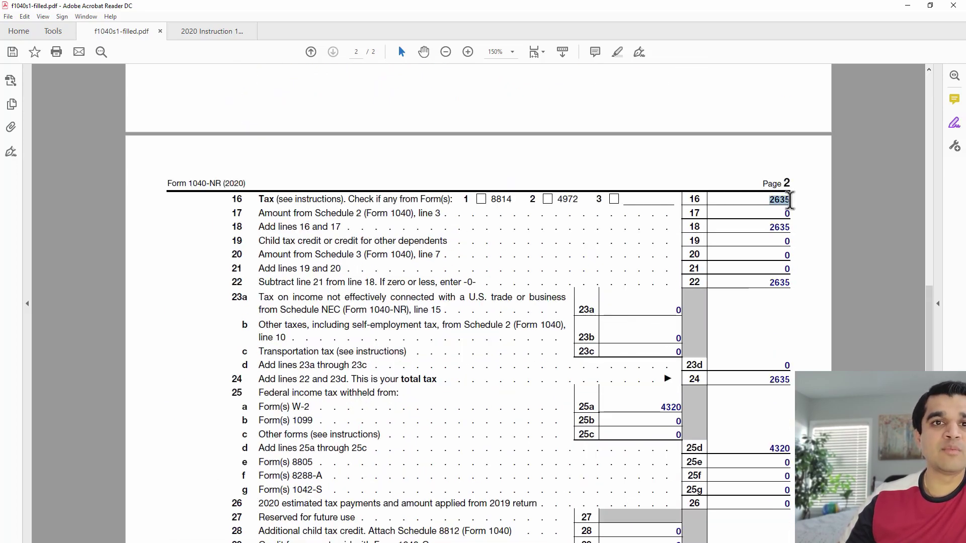
{"action": "scroll", "coordinate": [703, 290], "scroll_direction": "down", "scroll_amount": 4}
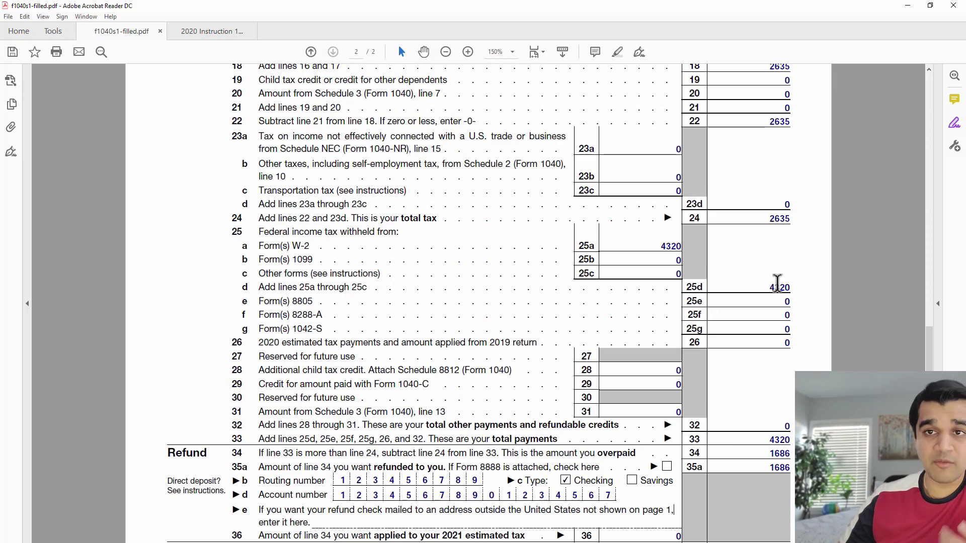
{"action": "scroll", "coordinate": [778, 283], "scroll_direction": "down", "scroll_amount": 7}
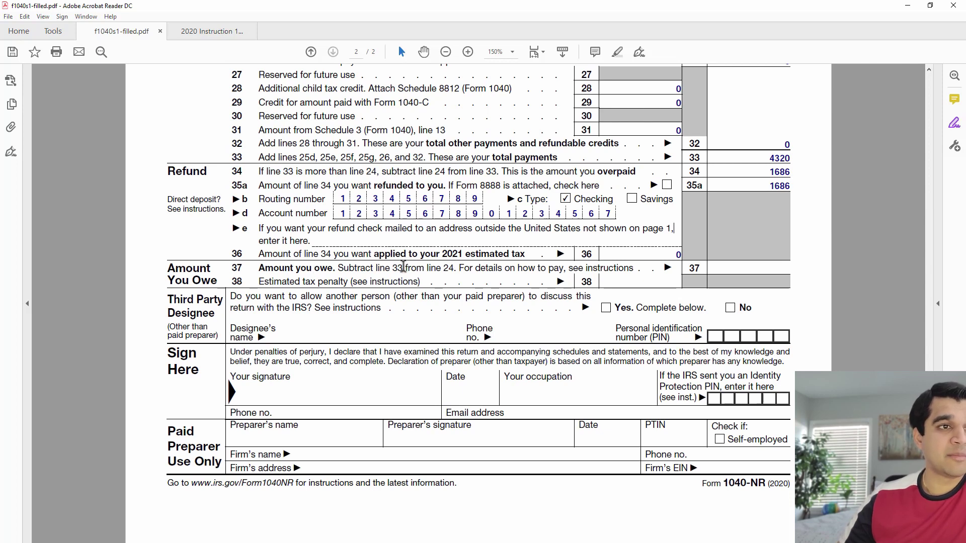
{"action": "left_click_drag", "start_coordinate": [395, 267], "coordinate": [456, 268]}
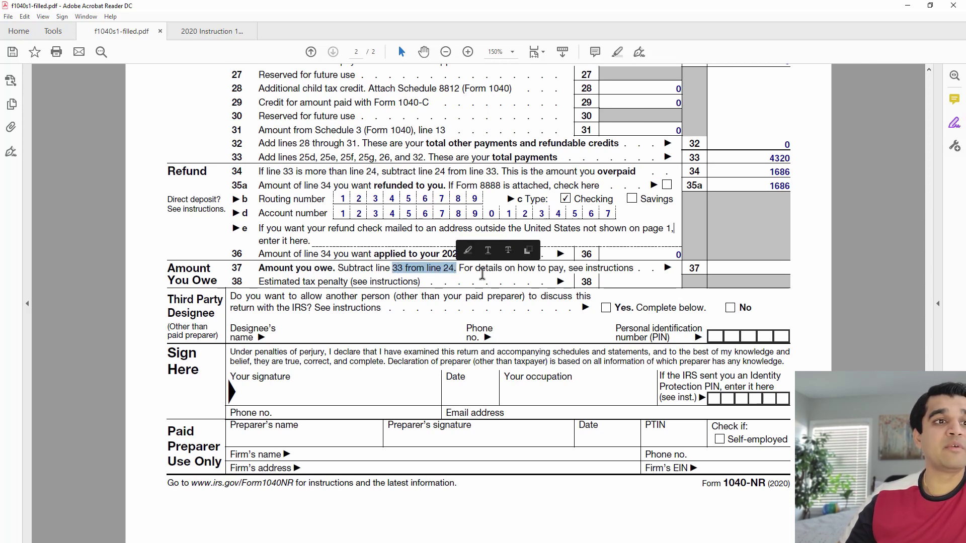
{"action": "scroll", "coordinate": [614, 276], "scroll_direction": "up", "scroll_amount": 1}
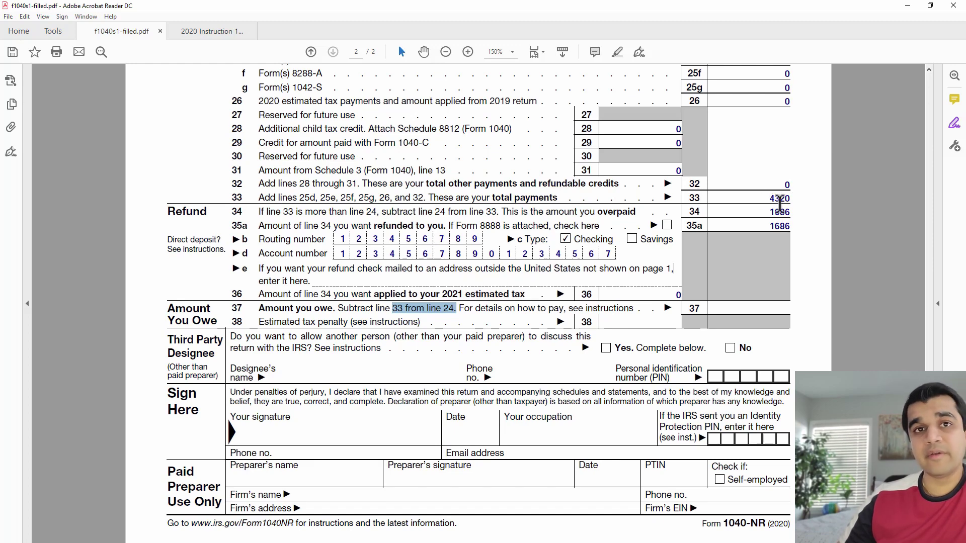
{"action": "scroll", "coordinate": [712, 222], "scroll_direction": "up", "scroll_amount": 3}
{"action": "scroll", "coordinate": [711, 223], "scroll_direction": "up", "scroll_amount": 1}
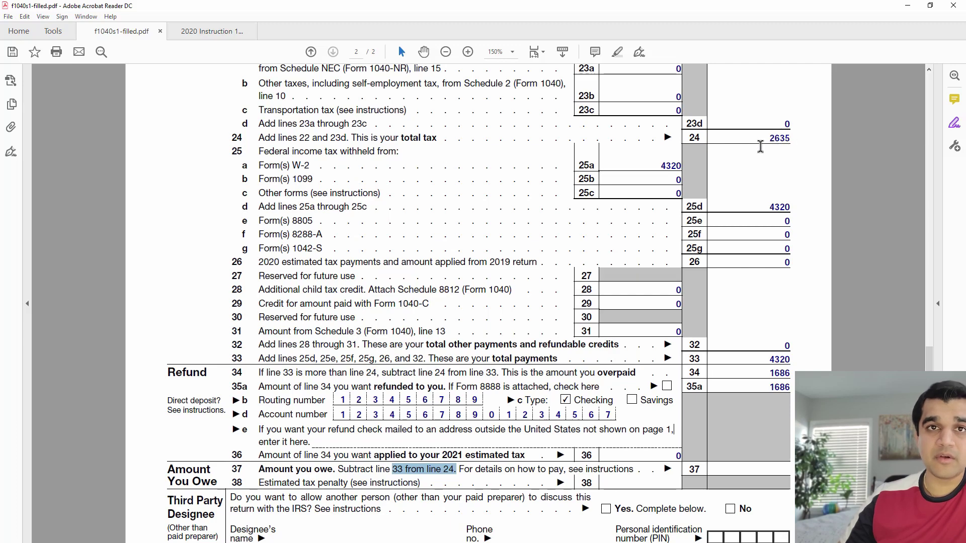
{"action": "scroll", "coordinate": [739, 334], "scroll_direction": "down", "scroll_amount": 4}
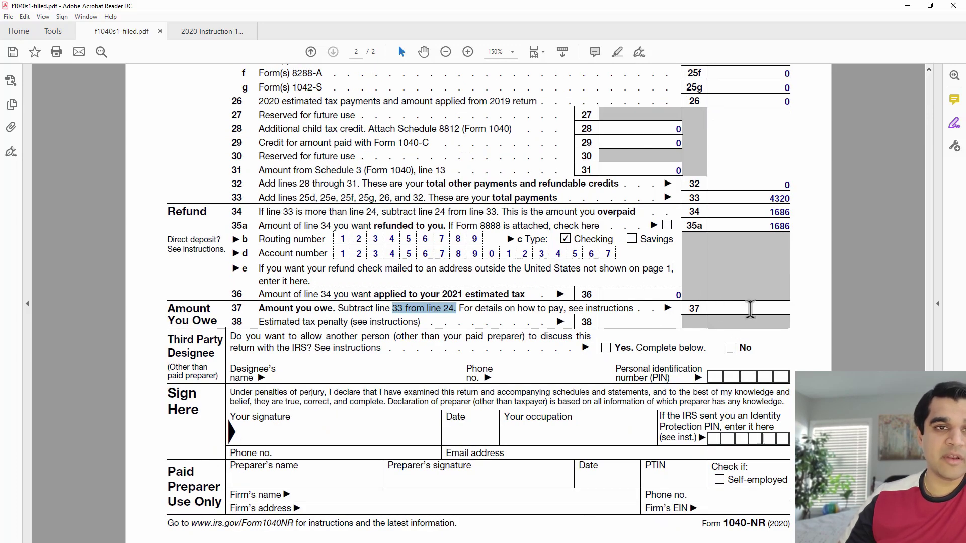
{"action": "left_click", "coordinate": [749, 308]}
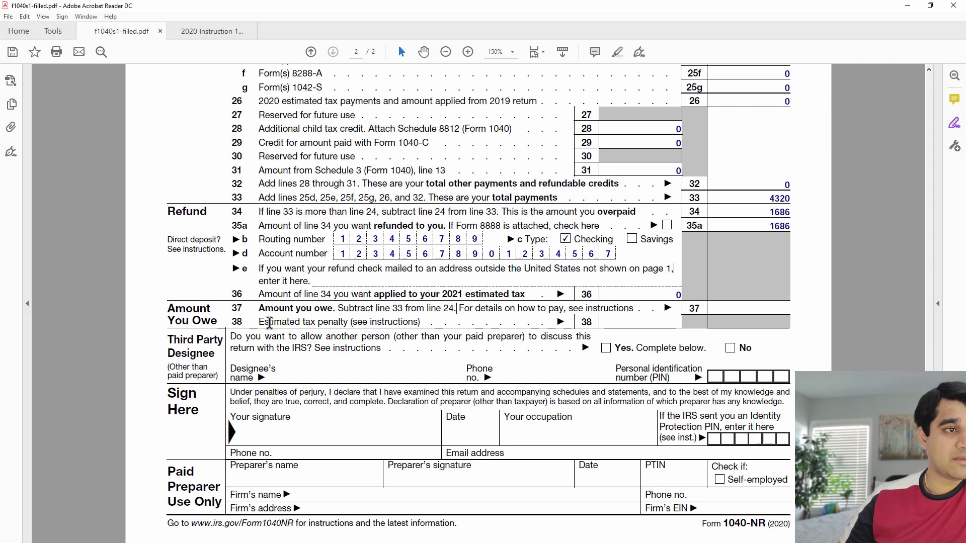
{"action": "left_click_drag", "start_coordinate": [263, 322], "coordinate": [400, 322]}
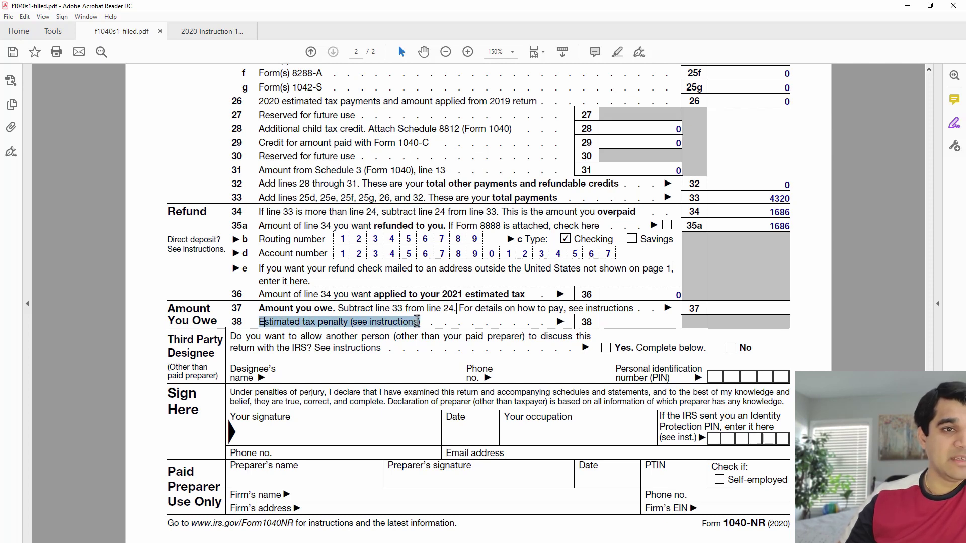
Clear the line 38 selection, minimize Acrobat, and advance to the 'Preparing Other Forms' slide.
{"action": "left_click_drag", "start_coordinate": [417, 321], "coordinate": [417, 321]}
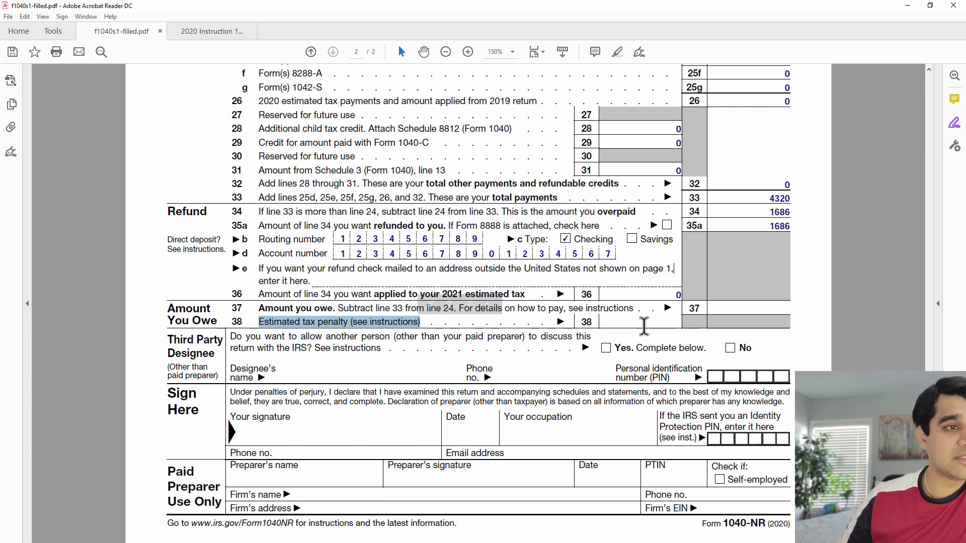
{"action": "left_click", "coordinate": [609, 324]}
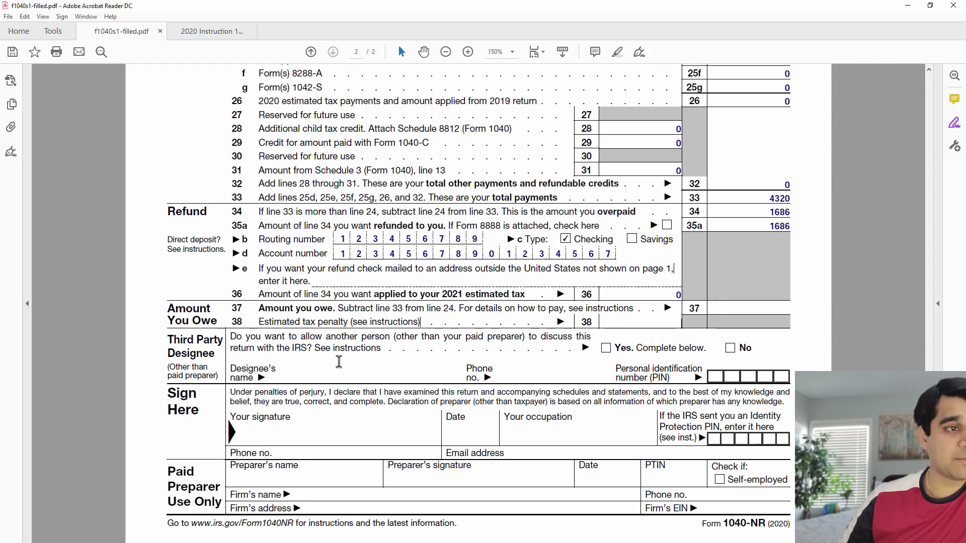
{"action": "scroll", "coordinate": [338, 360], "scroll_direction": "down", "scroll_amount": 3}
{"action": "scroll", "coordinate": [340, 259], "scroll_direction": "down", "scroll_amount": 1}
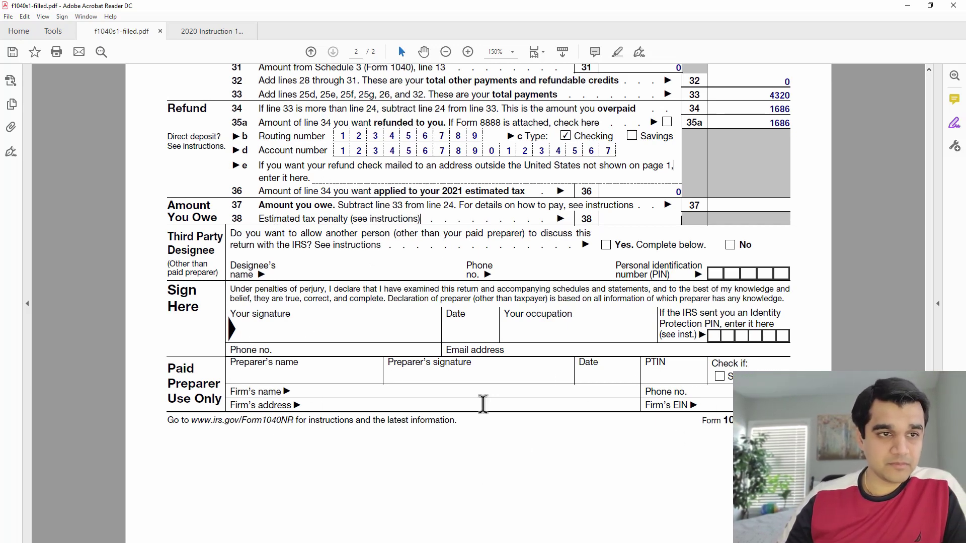
{"action": "scroll", "coordinate": [416, 371], "scroll_direction": "up", "scroll_amount": 2}
{"action": "scroll", "coordinate": [416, 372], "scroll_direction": "up", "scroll_amount": 2}
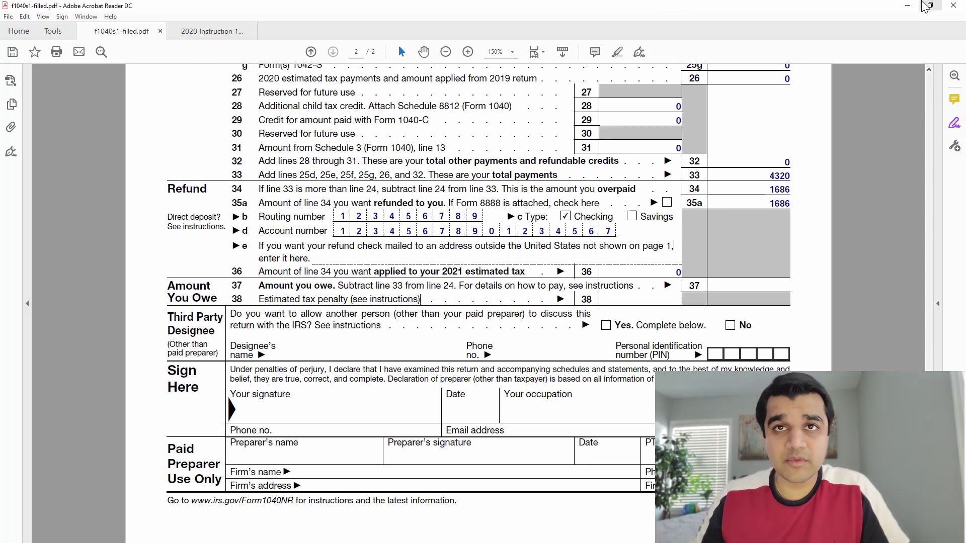
{"action": "left_click", "coordinate": [907, 5]}
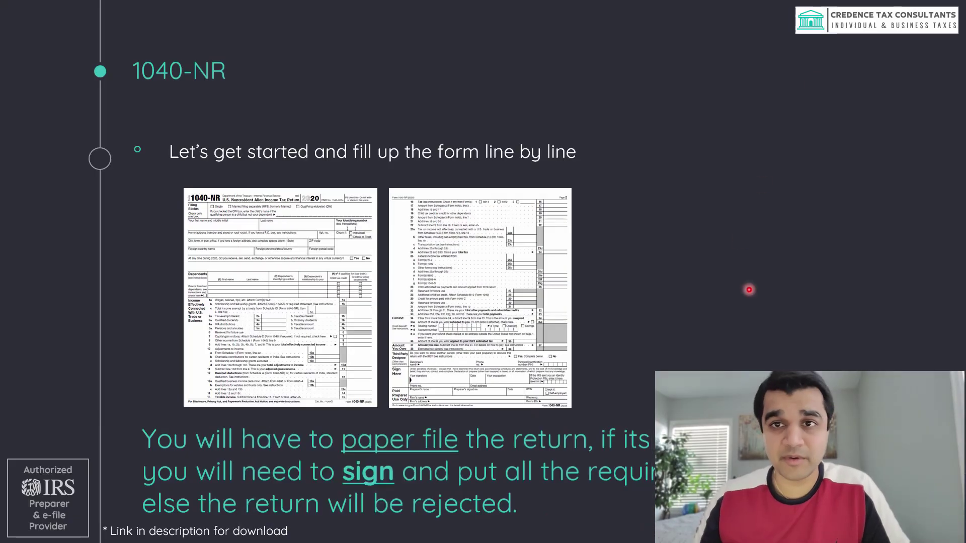
{"action": "key", "text": "Right"}
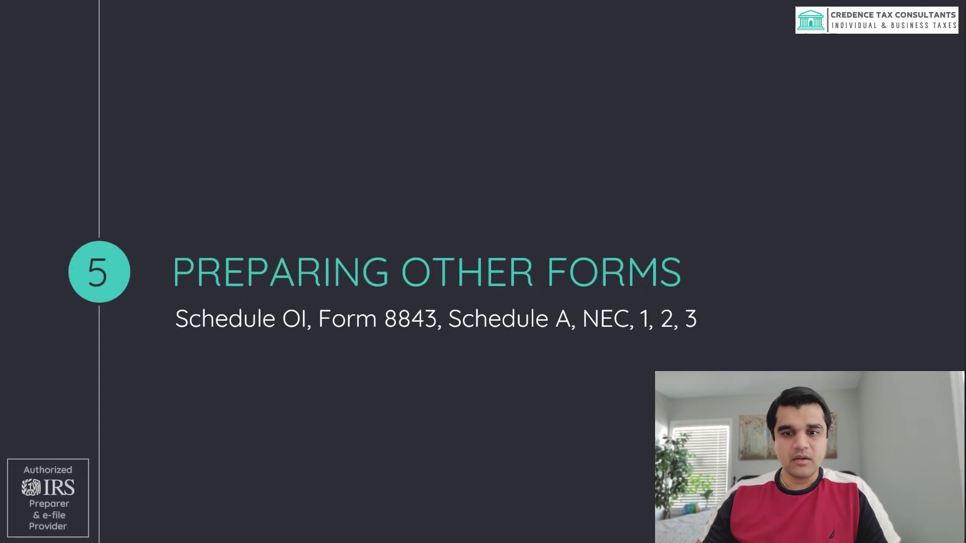
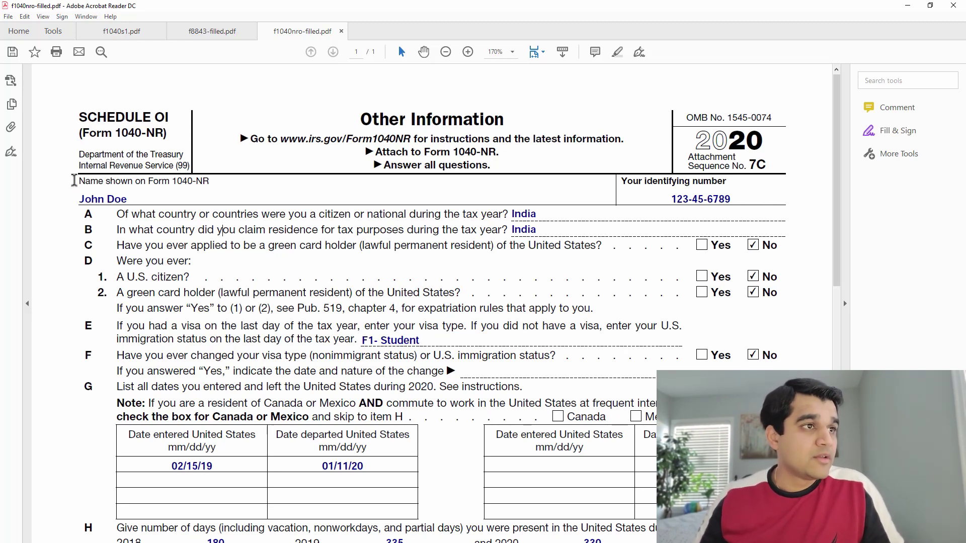
{"action": "left_click_drag", "start_coordinate": [671, 200], "coordinate": [751, 200]}
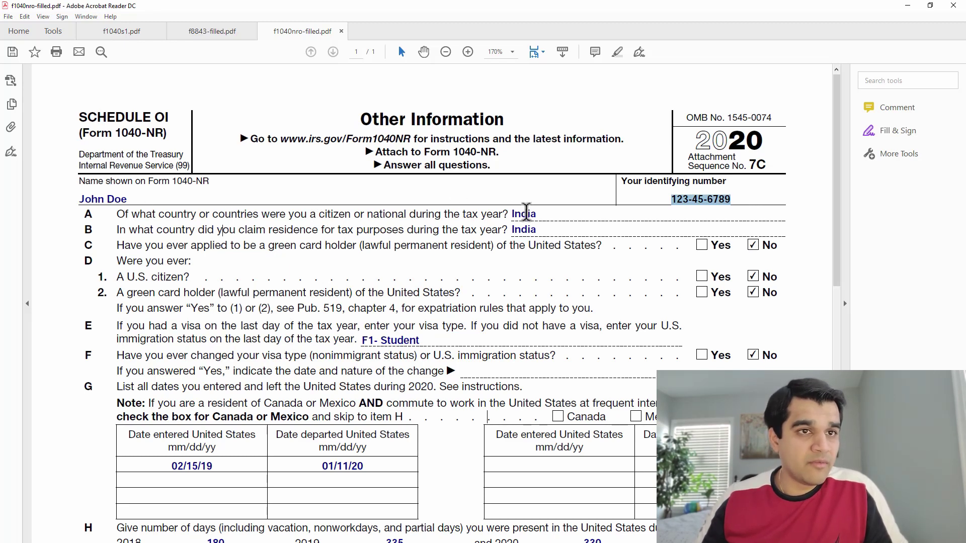
{"action": "left_click_drag", "start_coordinate": [520, 214], "coordinate": [530, 214]}
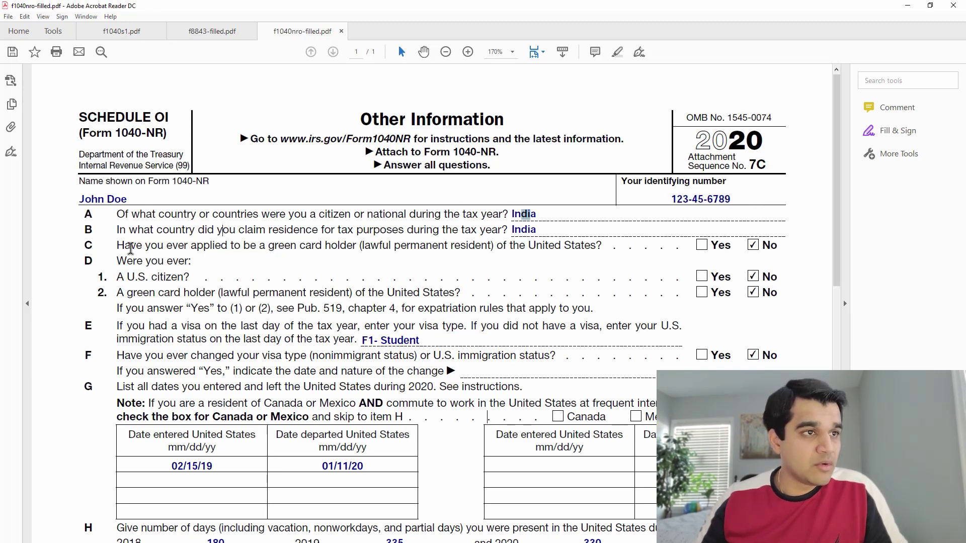
{"action": "left_click_drag", "start_coordinate": [537, 230], "coordinate": [511, 231]}
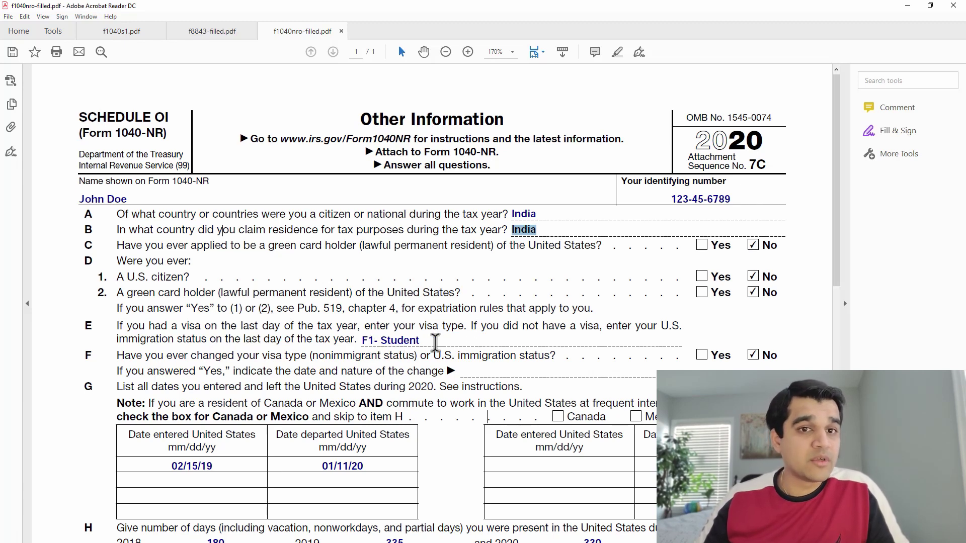
Read through the item F and item G instructions on Schedule OI.
{"action": "left_click_drag", "start_coordinate": [212, 355], "coordinate": [372, 371]}
{"action": "scroll", "coordinate": [364, 297], "scroll_direction": "down", "scroll_amount": 3}
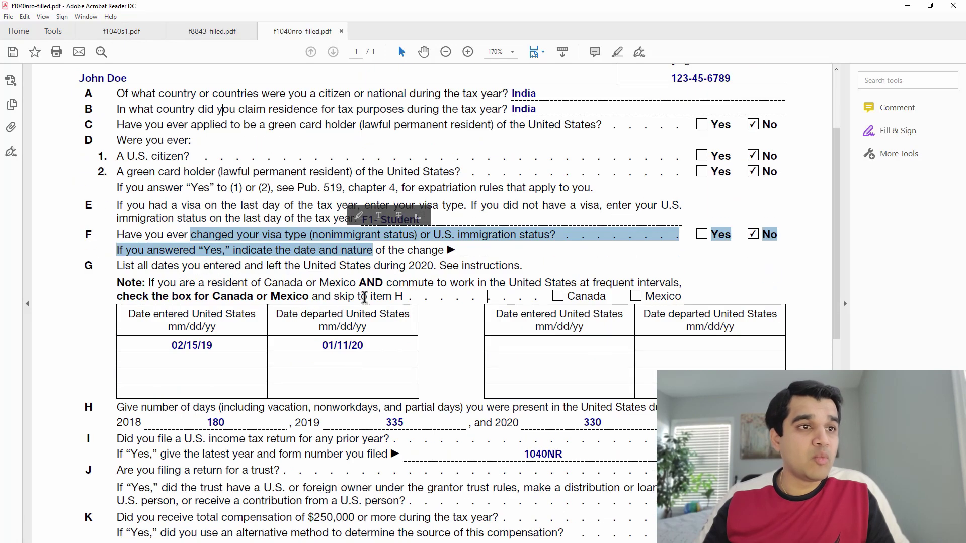
{"action": "left_click", "coordinate": [367, 255]}
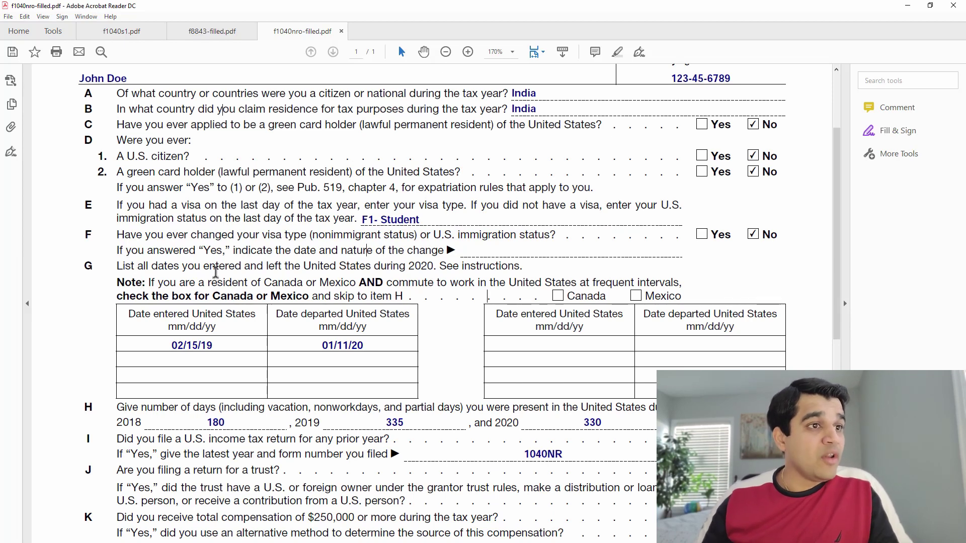
{"action": "left_click_drag", "start_coordinate": [242, 266], "coordinate": [521, 268]}
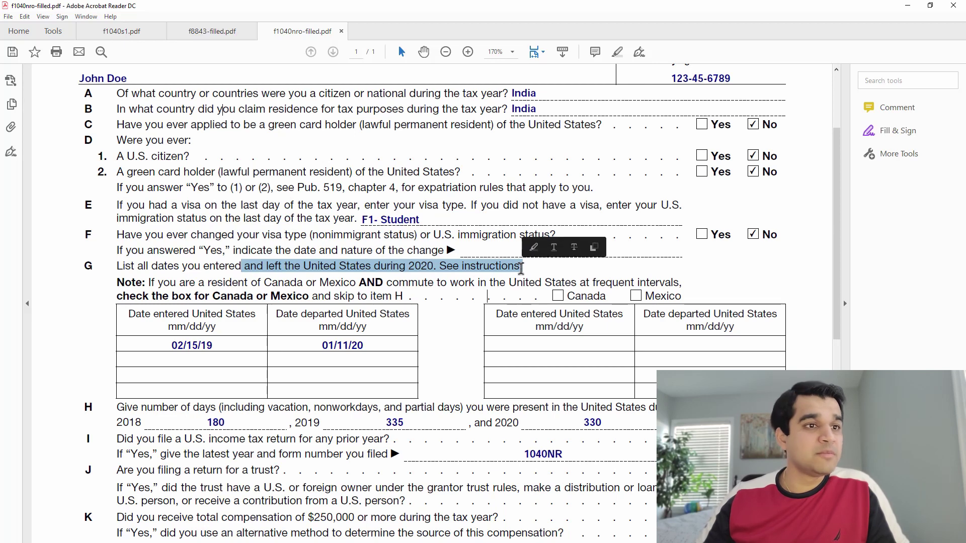
{"action": "left_click", "coordinate": [497, 308]}
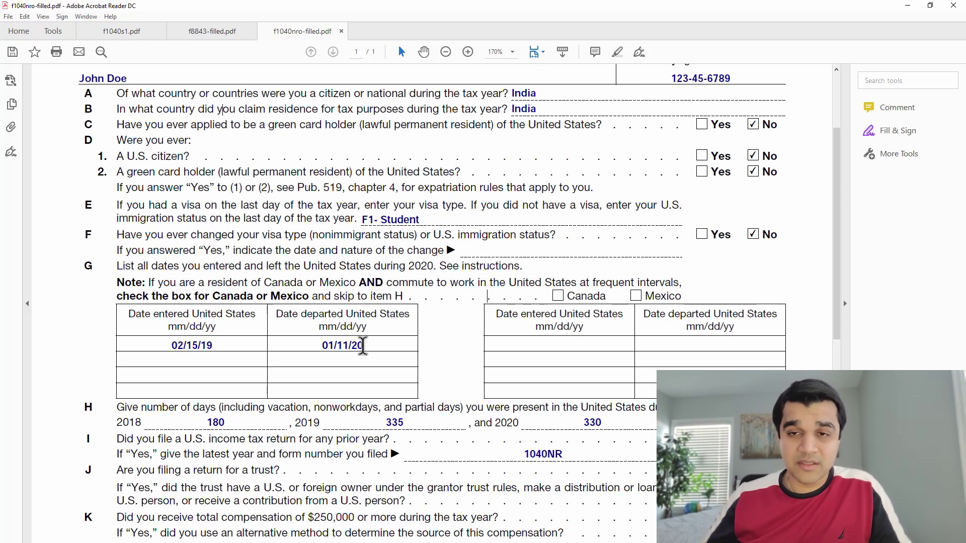
Change the item G entry date from 02/15/19 to 02/15/20, alongside departure 01/11/20.
{"action": "left_click_drag", "start_coordinate": [363, 346], "coordinate": [323, 344]}
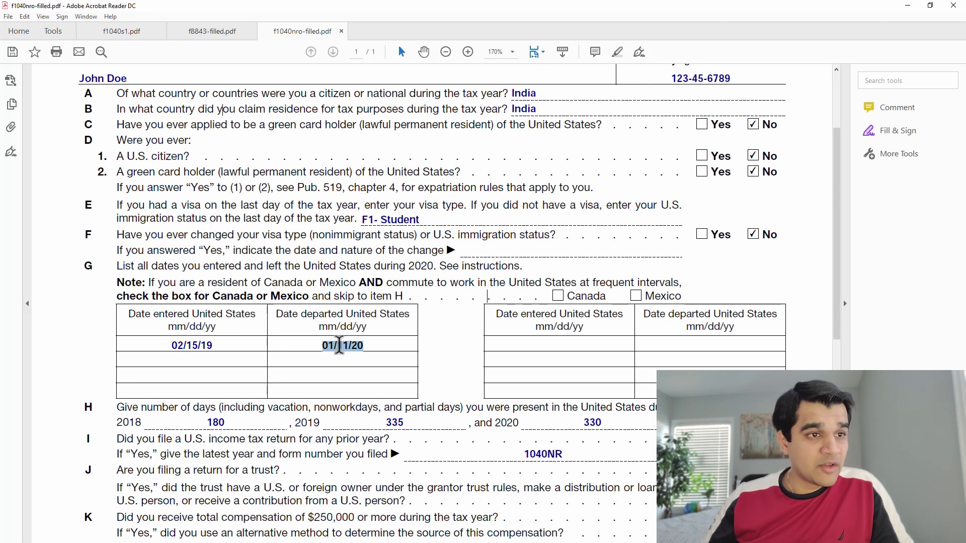
{"action": "left_click_drag", "start_coordinate": [227, 344], "coordinate": [170, 344]}
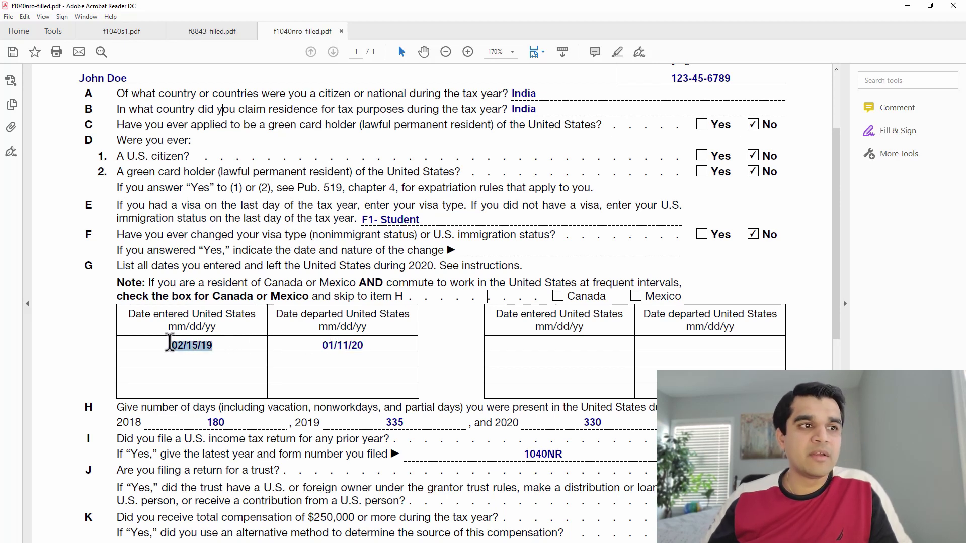
{"action": "left_click", "coordinate": [225, 344]}
{"action": "type", "text": "20"}
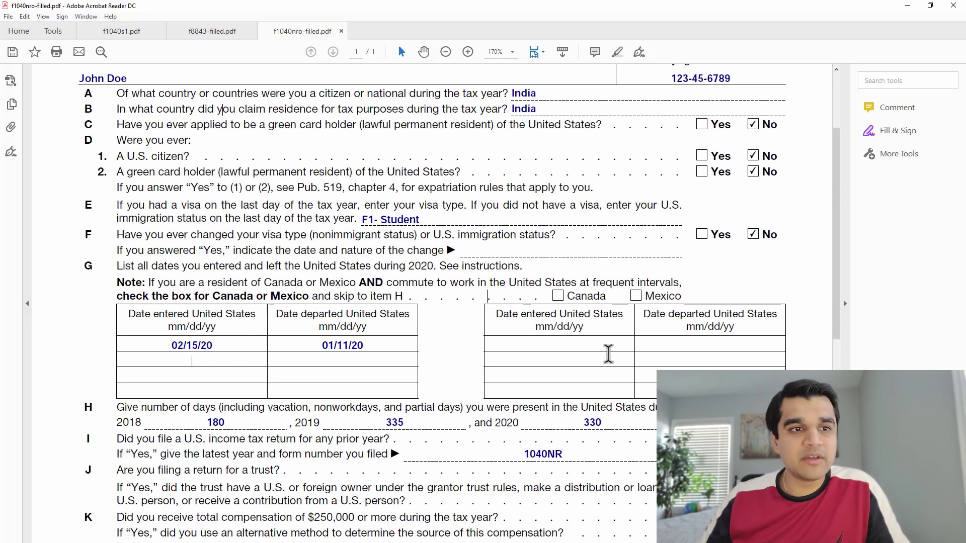
{"action": "scroll", "coordinate": [366, 366], "scroll_direction": "down", "scroll_amount": 1}
{"action": "left_click_drag", "start_coordinate": [119, 370], "coordinate": [669, 368]}
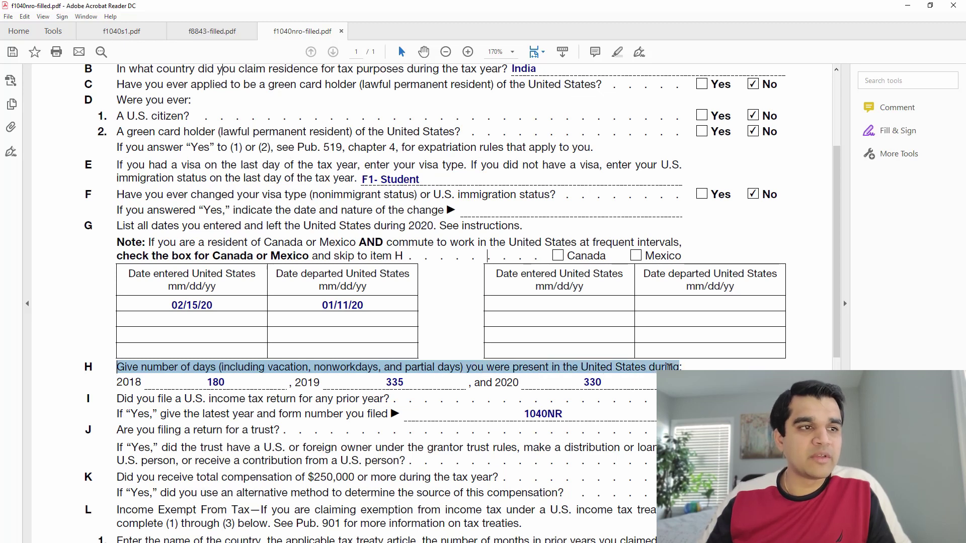
{"action": "left_click", "coordinate": [136, 381]}
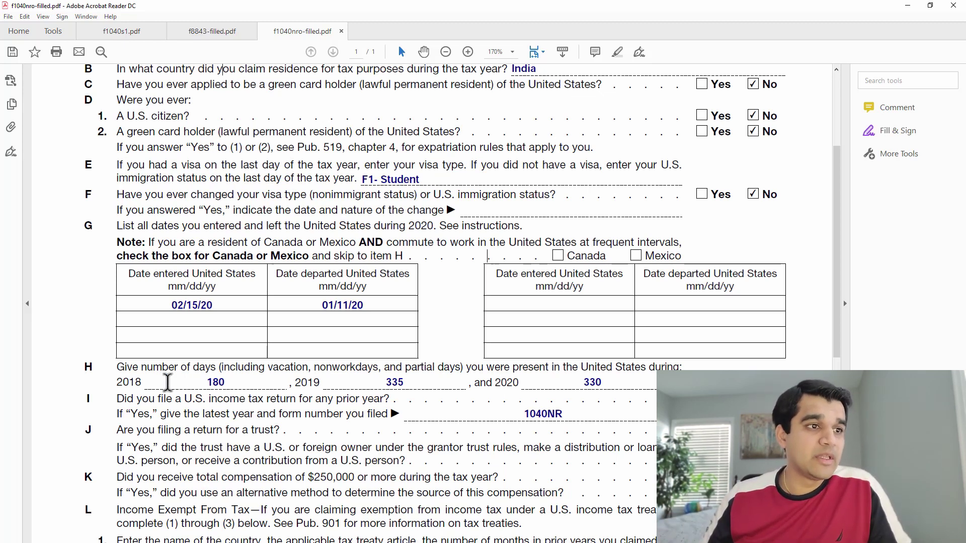
{"action": "left_click_drag", "start_coordinate": [206, 385], "coordinate": [225, 387]}
{"action": "left_click", "coordinate": [207, 385]}
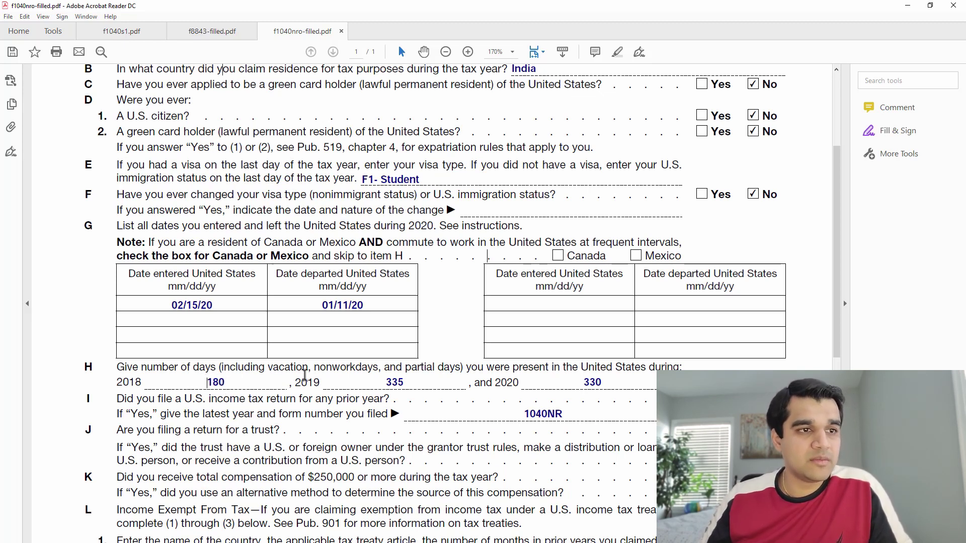
{"action": "left_click_drag", "start_coordinate": [380, 386], "coordinate": [410, 386]}
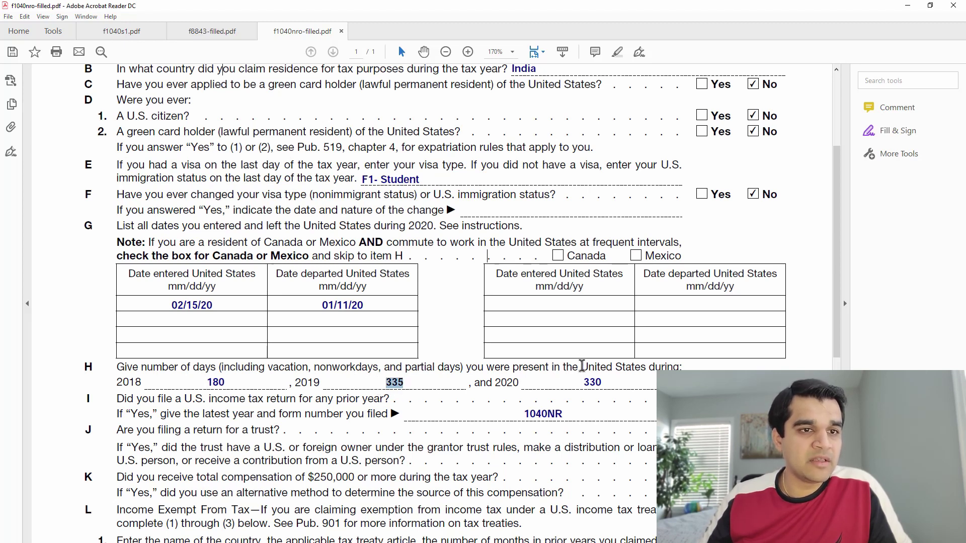
{"action": "left_click_drag", "start_coordinate": [573, 383], "coordinate": [611, 385]}
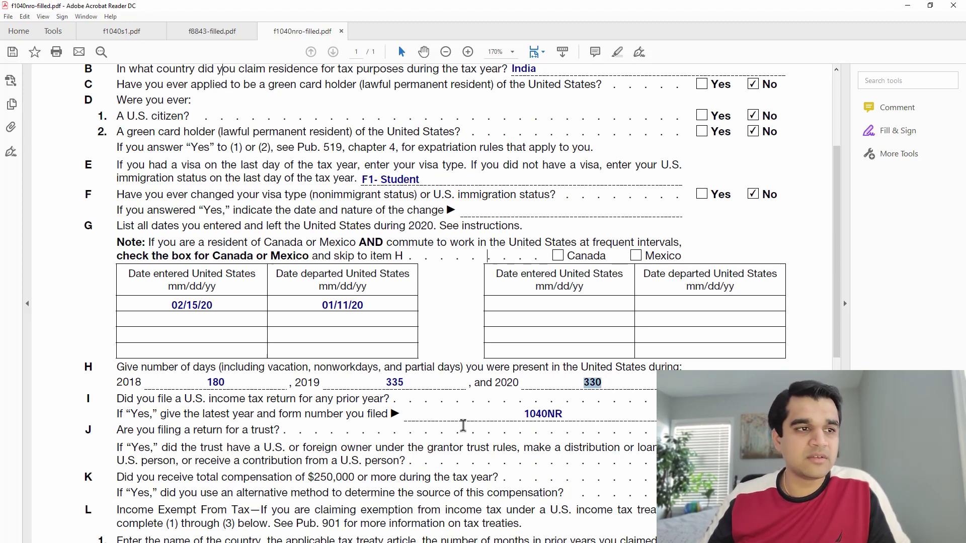
{"action": "scroll", "coordinate": [391, 431], "scroll_direction": "down", "scroll_amount": 2}
{"action": "scroll", "coordinate": [391, 431], "scroll_direction": "down", "scroll_amount": 1}
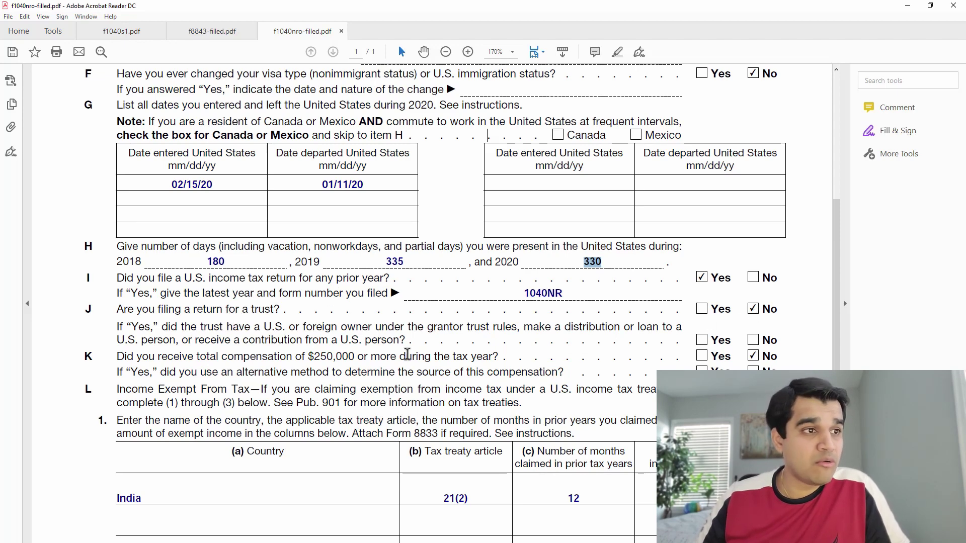
Scroll down to item L and read its line 1 instructions.
{"action": "scroll", "coordinate": [408, 349], "scroll_direction": "down", "scroll_amount": 2}
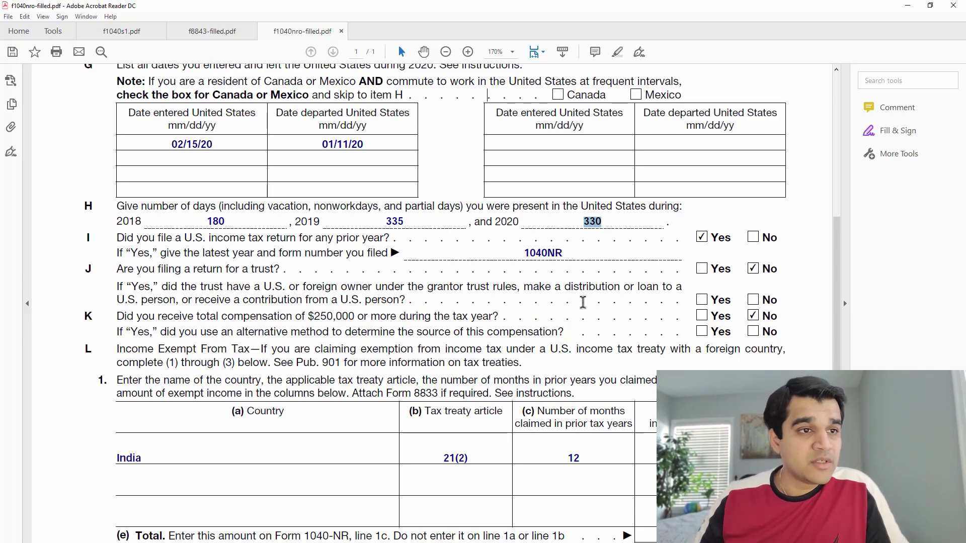
{"action": "scroll", "coordinate": [565, 305], "scroll_direction": "down", "scroll_amount": 3}
{"action": "scroll", "coordinate": [565, 305], "scroll_direction": "down", "scroll_amount": 1}
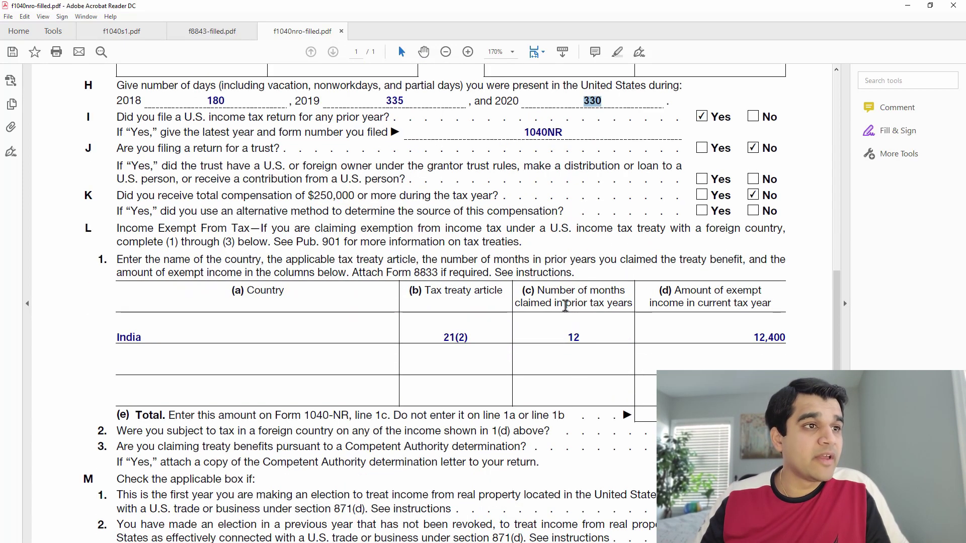
{"action": "left_click_drag", "start_coordinate": [338, 260], "coordinate": [549, 272]}
{"action": "left_click", "coordinate": [549, 272]}
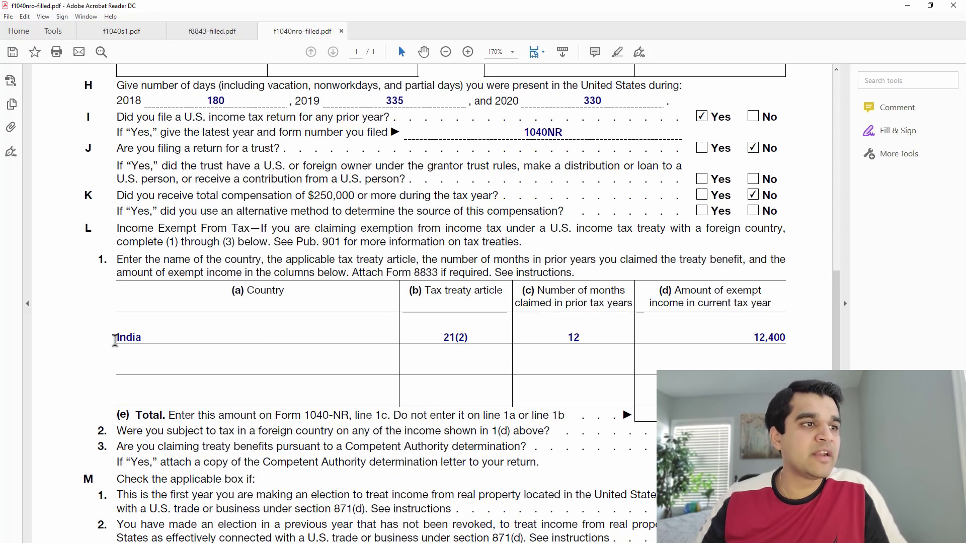
Change the item L country to US- India and check article 21(2) and 12,400 exempt income.
{"action": "left_click", "coordinate": [117, 335]}
{"action": "type", "text": "US- "}
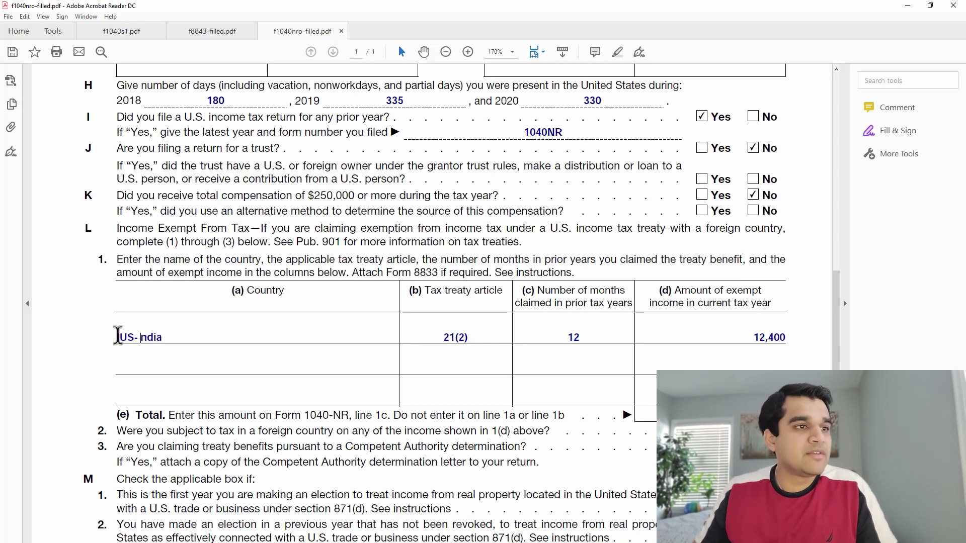
{"action": "type", "text": "I"}
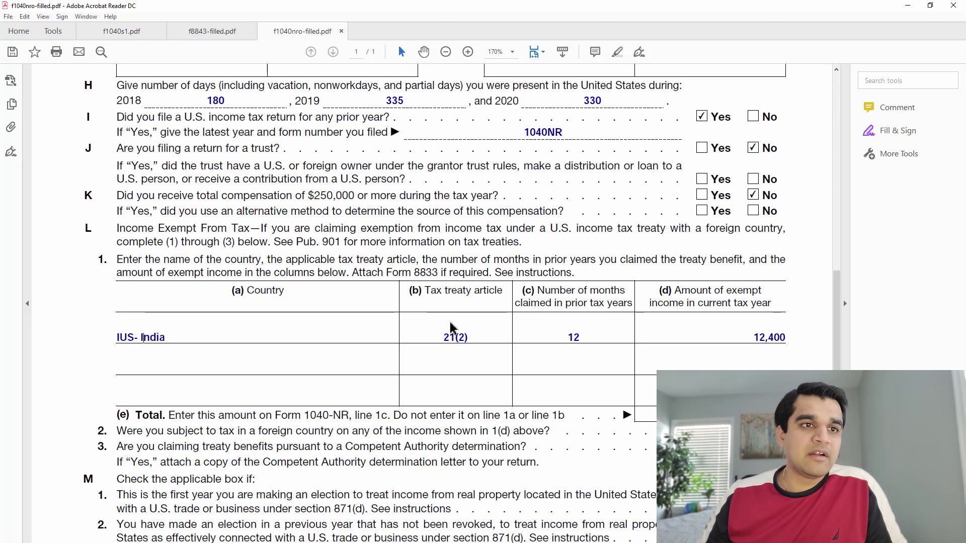
{"action": "left_click_drag", "start_coordinate": [442, 332], "coordinate": [470, 333]}
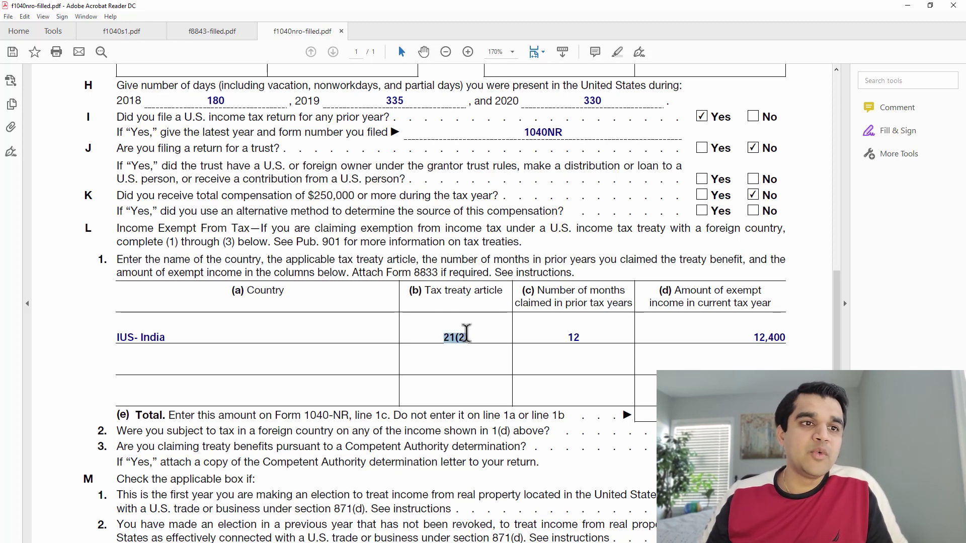
{"action": "left_click", "coordinate": [574, 333]}
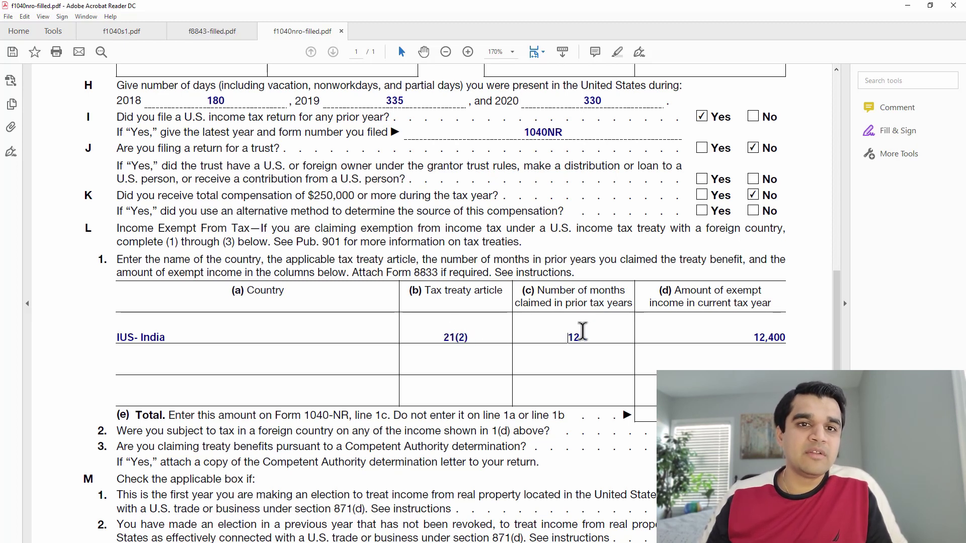
{"action": "left_click_drag", "start_coordinate": [750, 336], "coordinate": [779, 337]}
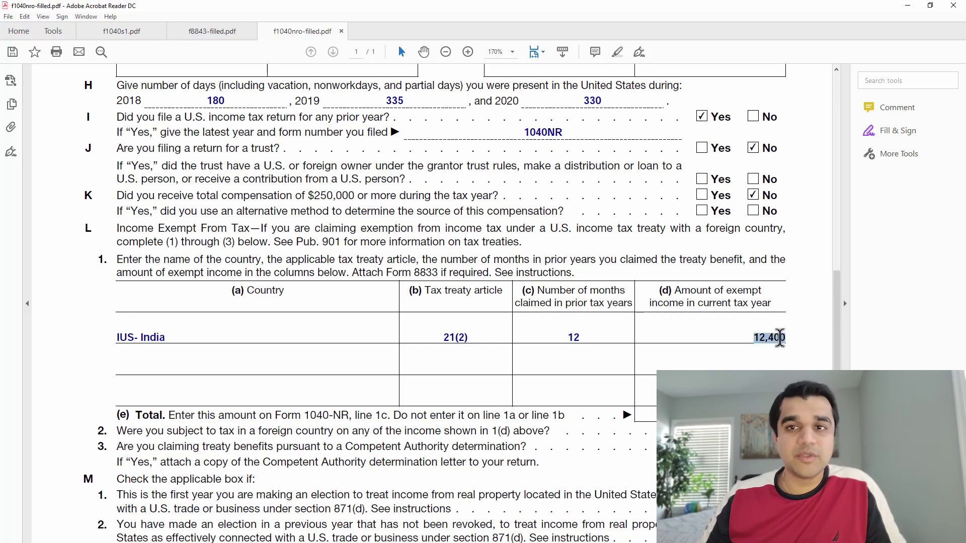
{"action": "scroll", "coordinate": [511, 372], "scroll_direction": "down", "scroll_amount": 3}
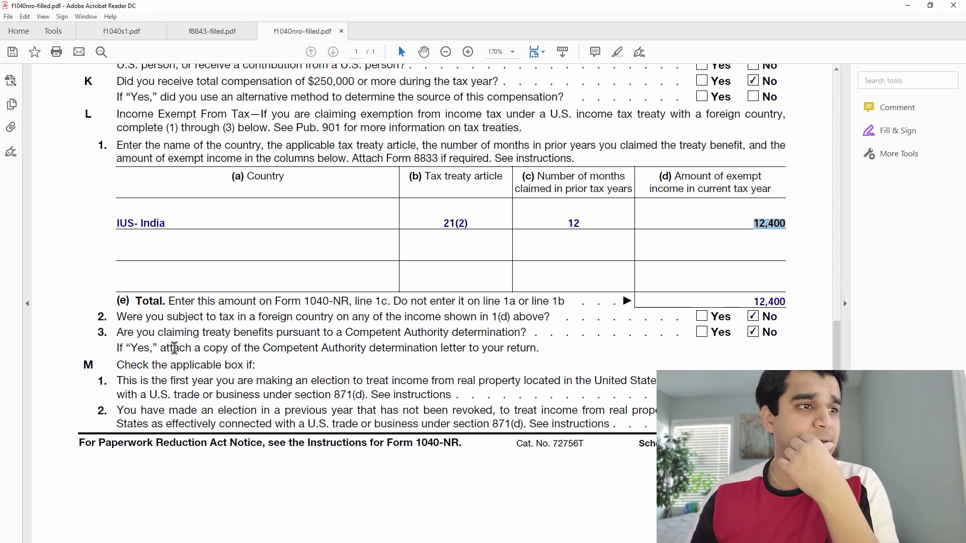
{"action": "scroll", "coordinate": [339, 353], "scroll_direction": "up", "scroll_amount": 6}
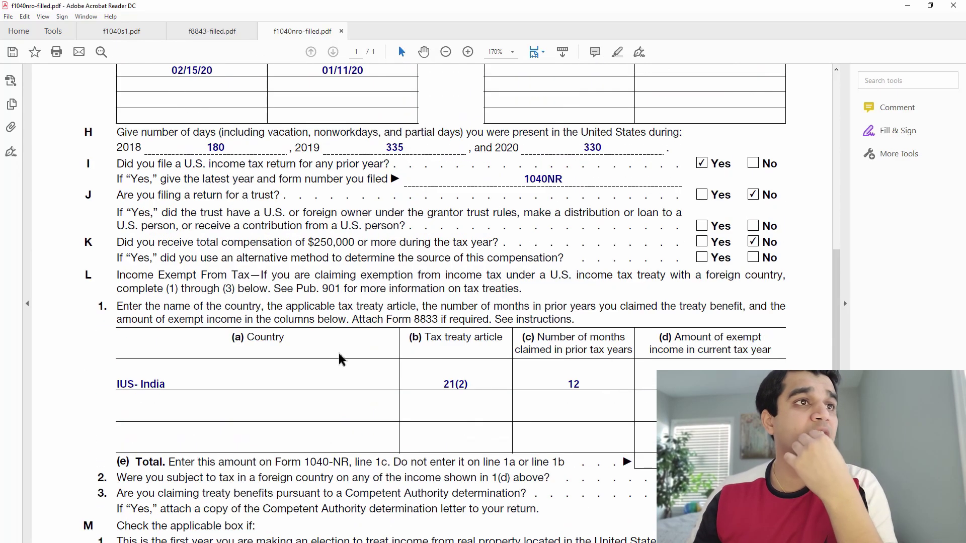
{"action": "scroll", "coordinate": [339, 352], "scroll_direction": "up", "scroll_amount": 3}
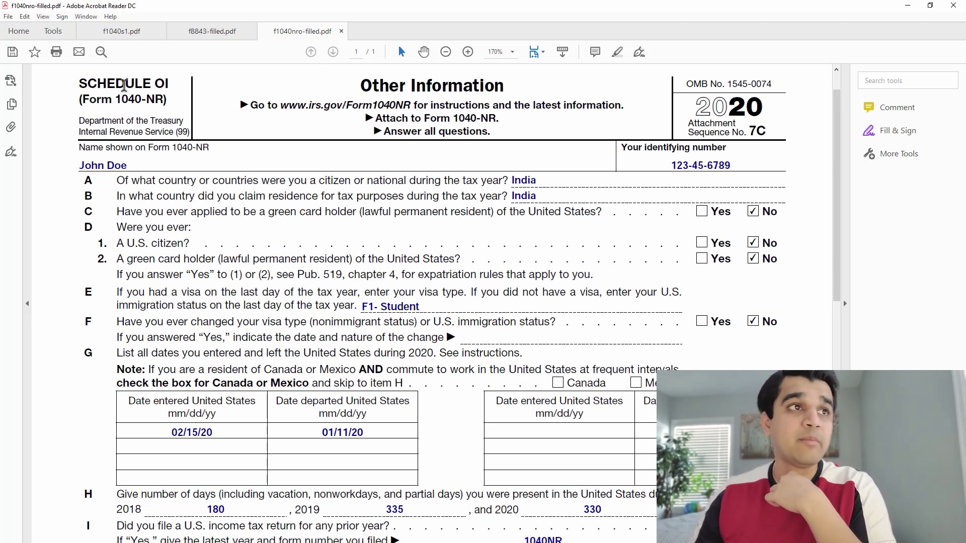
{"action": "left_click", "coordinate": [215, 29]}
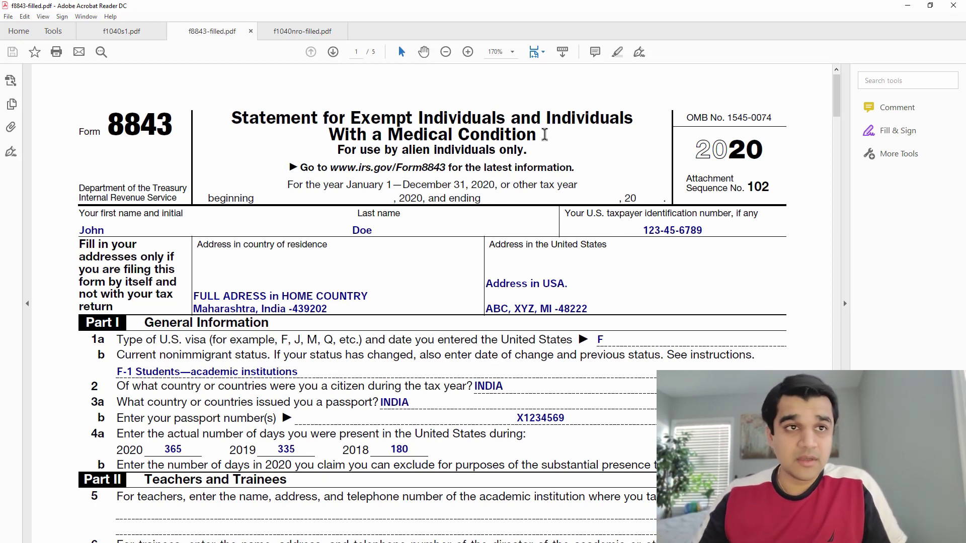
{"action": "left_click", "coordinate": [385, 197]}
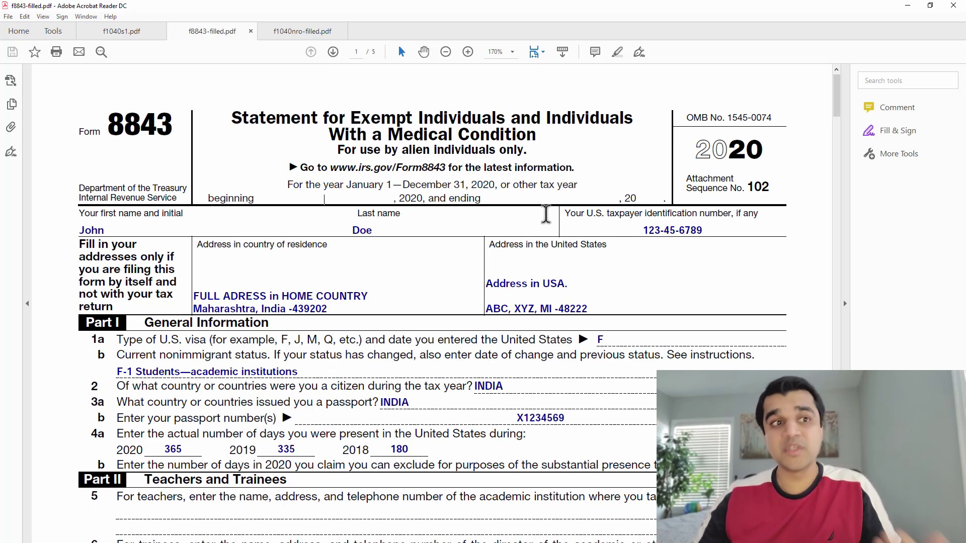
{"action": "scroll", "coordinate": [451, 190], "scroll_direction": "down", "scroll_amount": 2}
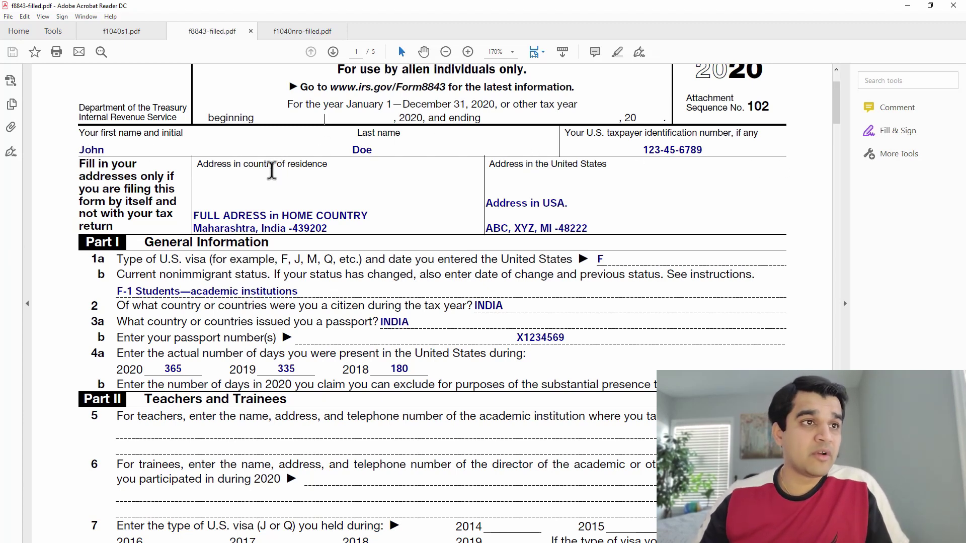
{"action": "left_click_drag", "start_coordinate": [330, 230], "coordinate": [189, 215]}
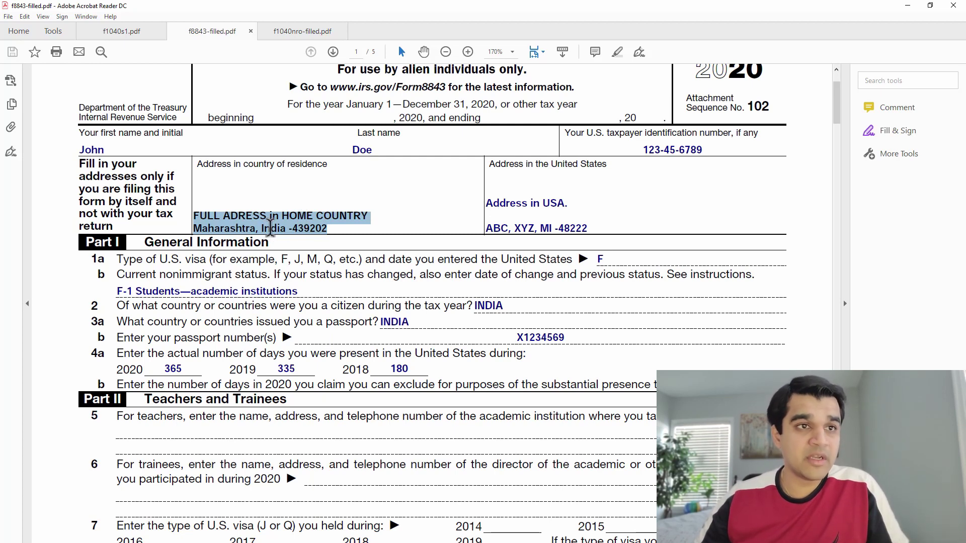
{"action": "left_click_drag", "start_coordinate": [516, 199], "coordinate": [587, 229]}
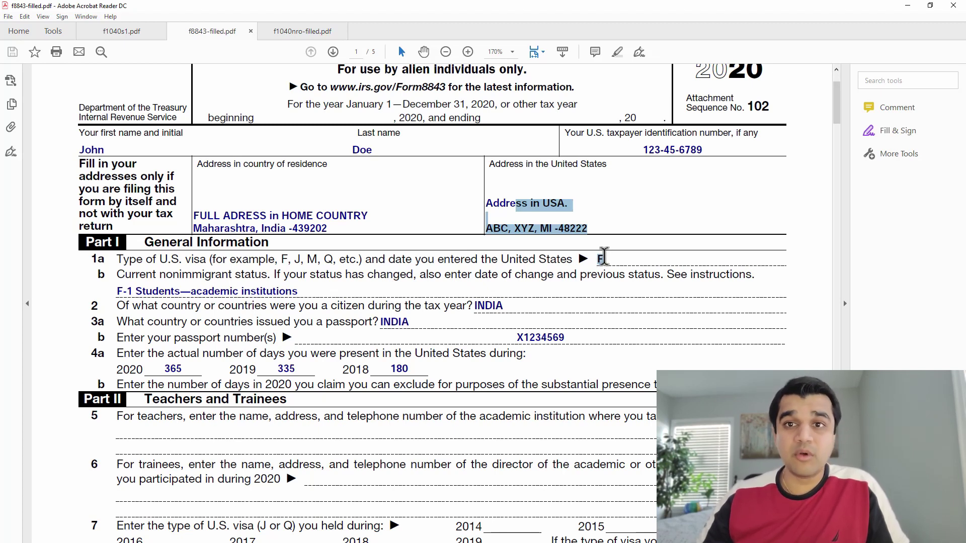
{"action": "left_click", "coordinate": [602, 257]}
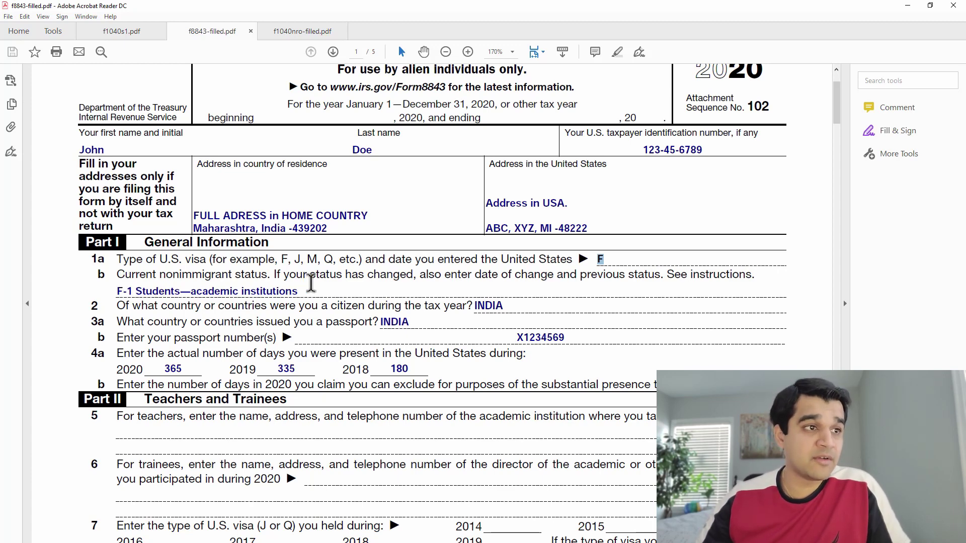
{"action": "scroll", "coordinate": [302, 283], "scroll_direction": "down", "scroll_amount": 1}
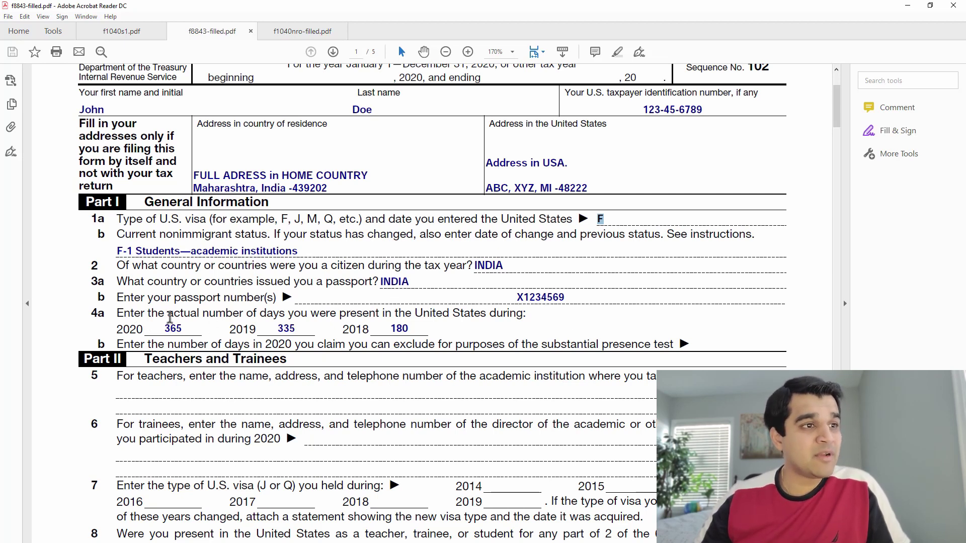
Review the line 4a days present for 2020, 2019 and 2018.
{"action": "left_click", "coordinate": [180, 331]}
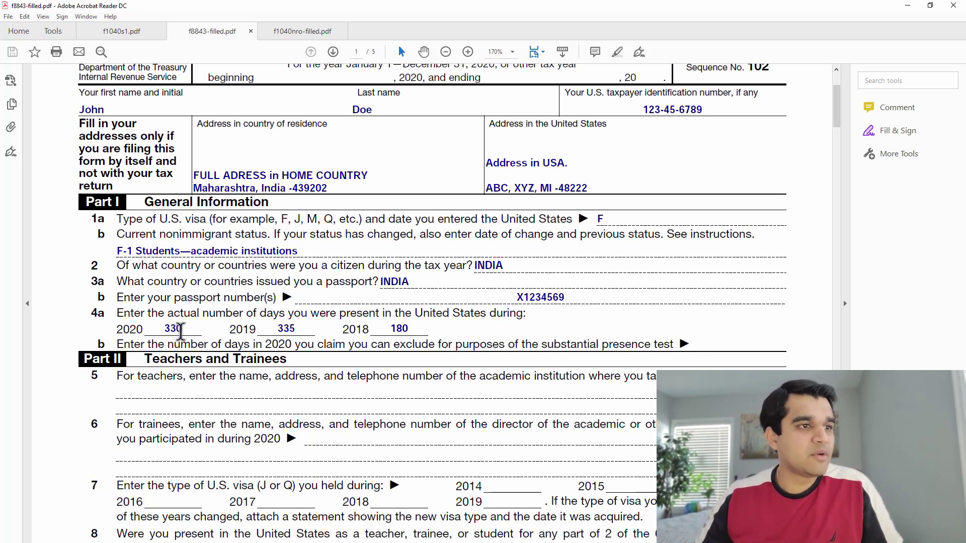
{"action": "left_click_drag", "start_coordinate": [274, 329], "coordinate": [297, 330]}
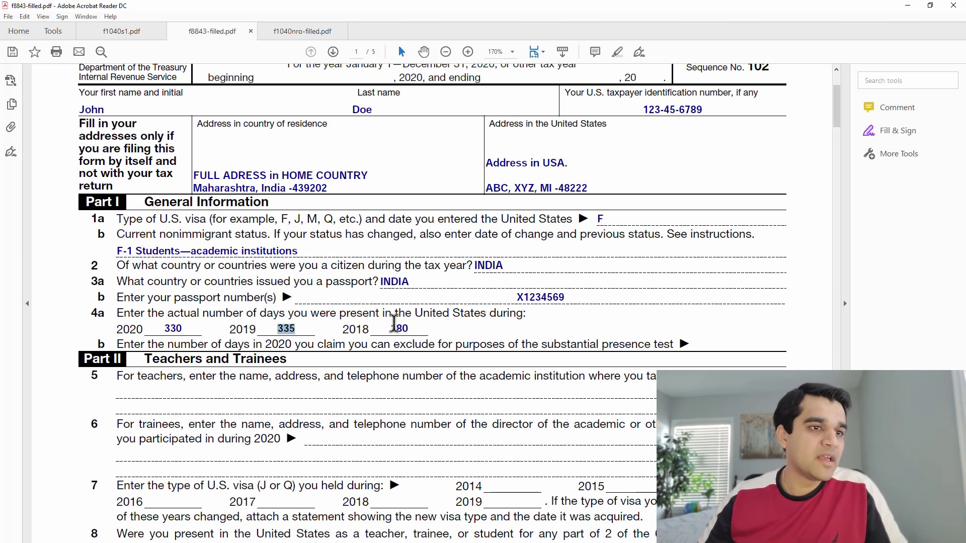
{"action": "left_click", "coordinate": [408, 330]}
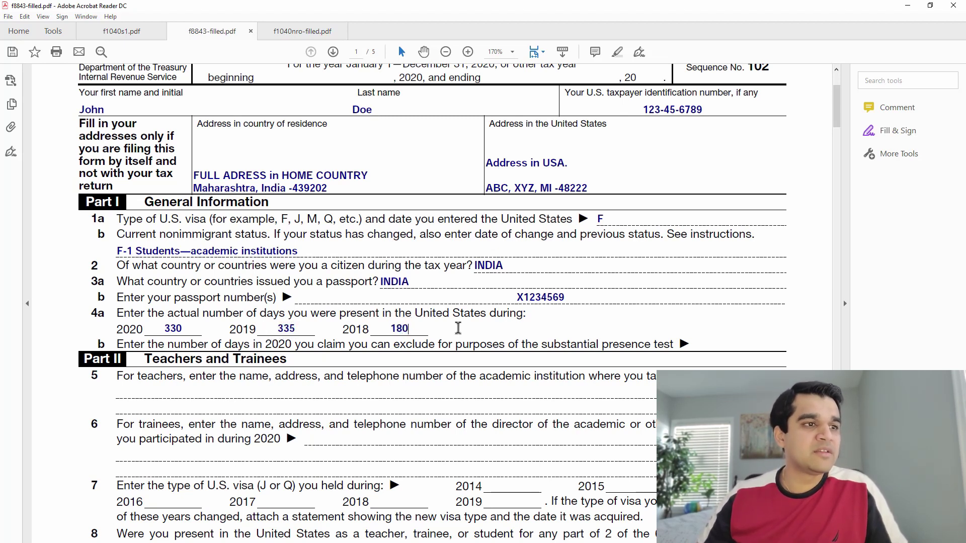
{"action": "scroll", "coordinate": [459, 328], "scroll_direction": "down", "scroll_amount": 2}
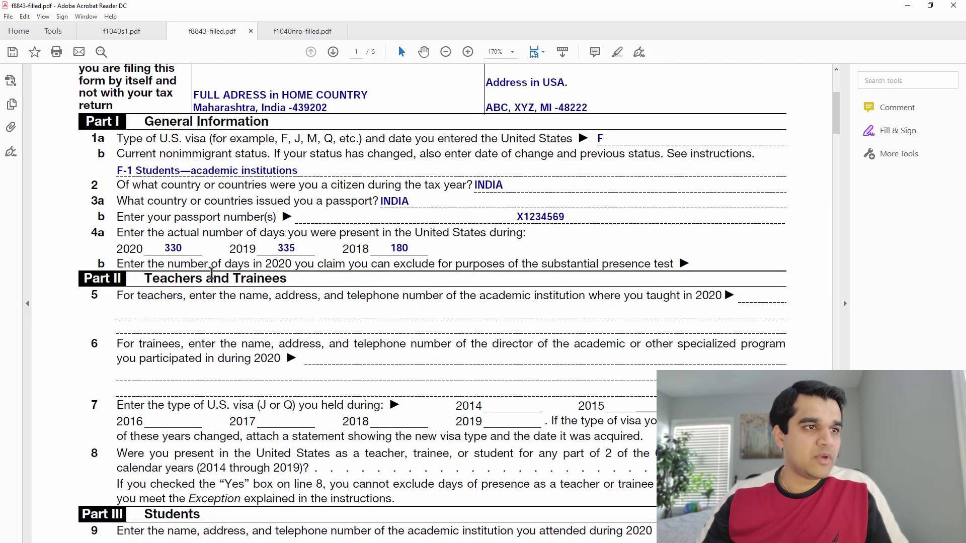
Change the line 4b excludable days for 2020 from 365 to 330.
{"action": "left_click_drag", "start_coordinate": [211, 265], "coordinate": [478, 271]}
{"action": "left_click_drag", "start_coordinate": [549, 270], "coordinate": [674, 267]}
{"action": "key", "text": "ctrl+Tab"}
{"action": "left_click", "coordinate": [208, 31]}
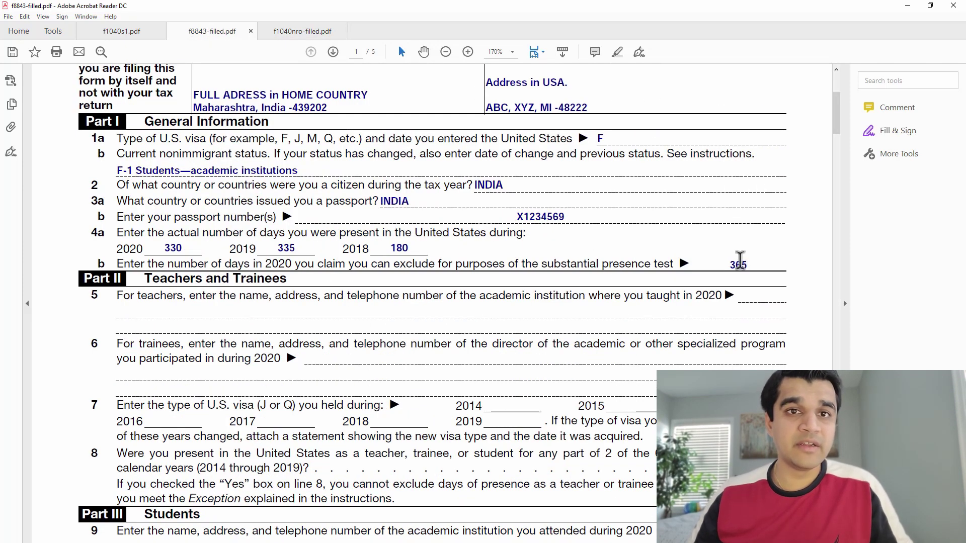
{"action": "double_click", "coordinate": [742, 264]}
{"action": "type", "text": "330"}
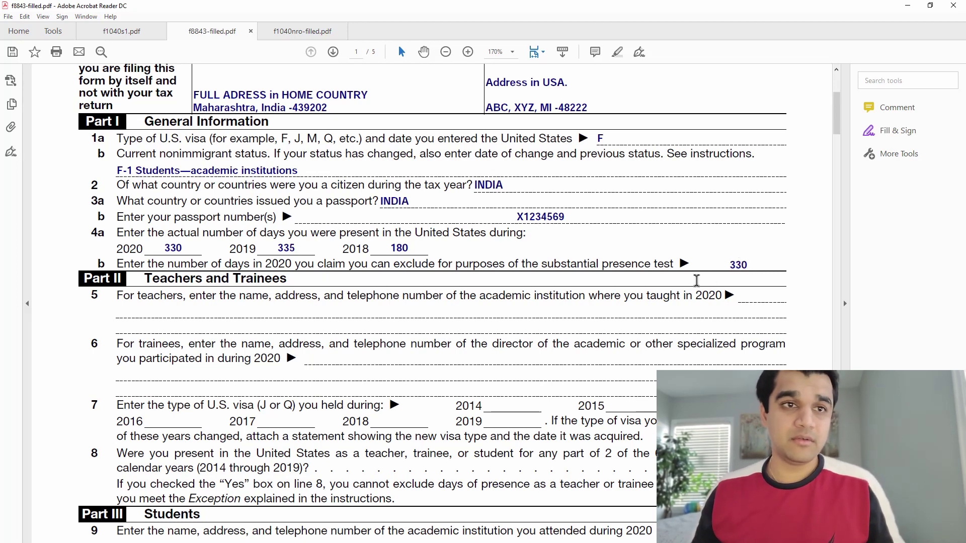
{"action": "scroll", "coordinate": [270, 304], "scroll_direction": "down", "scroll_amount": 3}
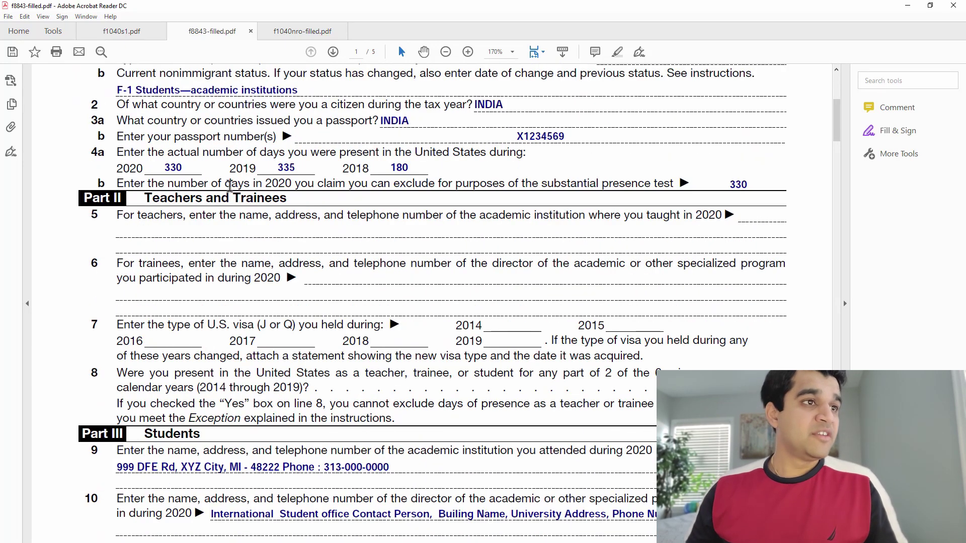
Fix the line 10 misspelling so 'Buling' reads 'Building'.
{"action": "left_click_drag", "start_coordinate": [147, 195], "coordinate": [101, 500]}
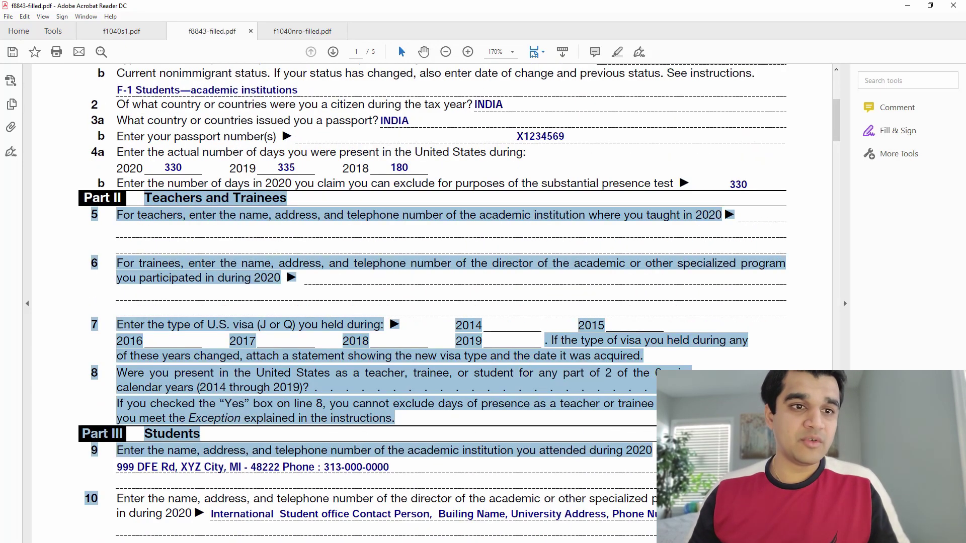
{"action": "scroll", "coordinate": [471, 389], "scroll_direction": "down", "scroll_amount": 4}
{"action": "left_click", "coordinate": [454, 332]}
{"action": "scroll", "coordinate": [151, 317], "scroll_direction": "down", "scroll_amount": 3}
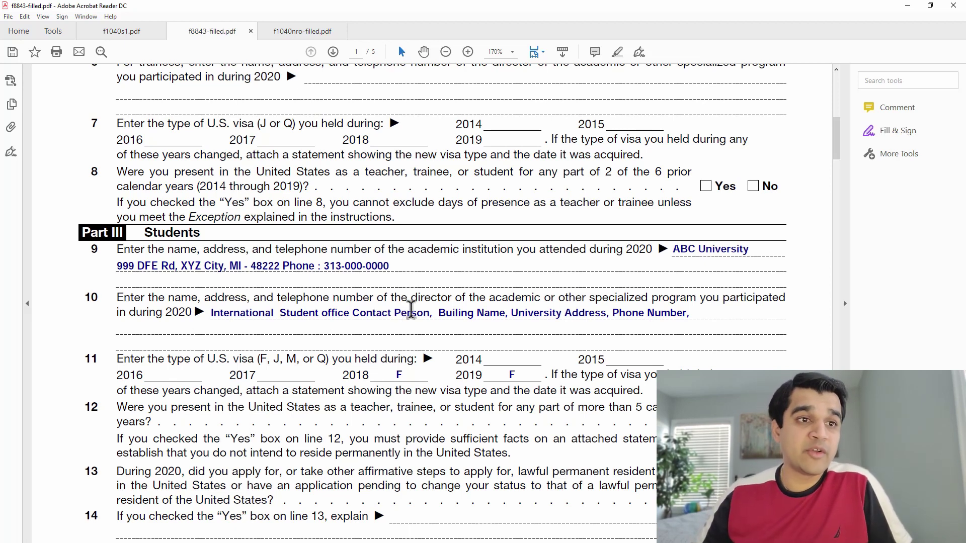
{"action": "left_click", "coordinate": [455, 313]}
{"action": "type", "text": "d"}
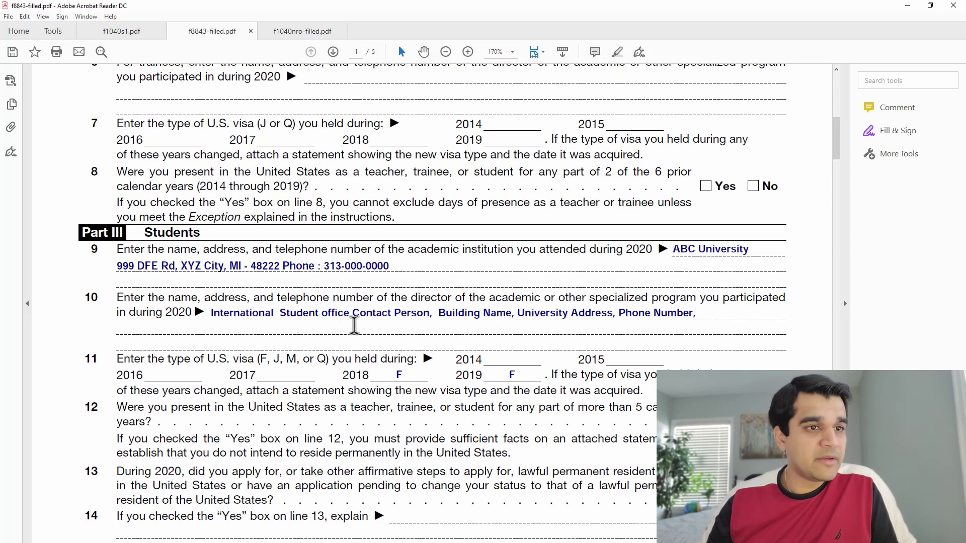
Check line 11's F visa entries, retyping F in the 2018 field.
{"action": "scroll", "coordinate": [324, 327], "scroll_direction": "down", "scroll_amount": 1}
{"action": "left_click_drag", "start_coordinate": [151, 321], "coordinate": [417, 321]}
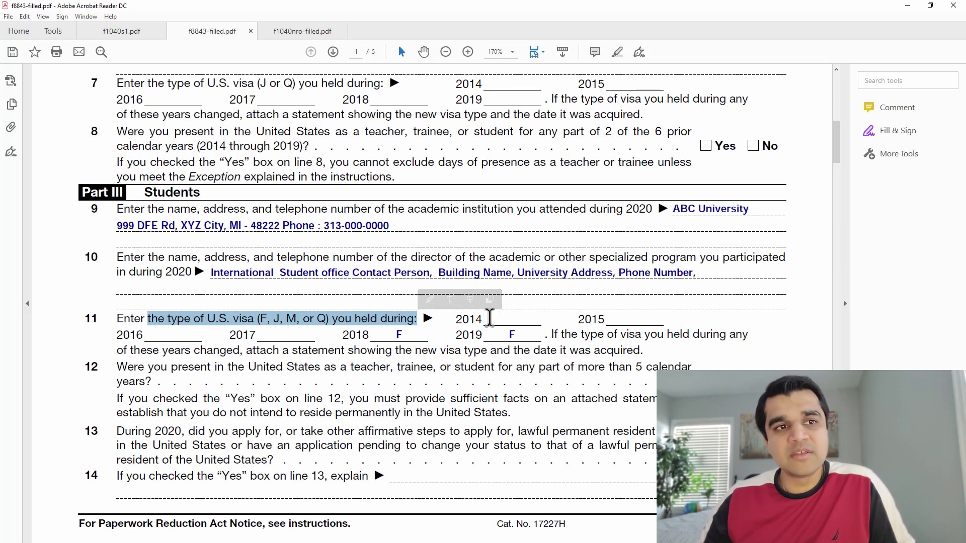
{"action": "left_click_drag", "start_coordinate": [461, 317], "coordinate": [475, 334]}
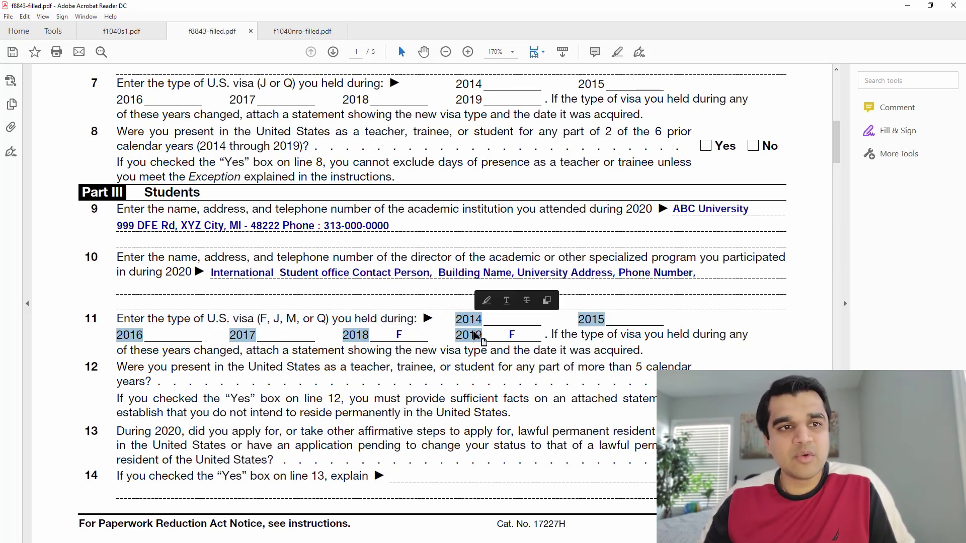
{"action": "left_click", "coordinate": [475, 334]}
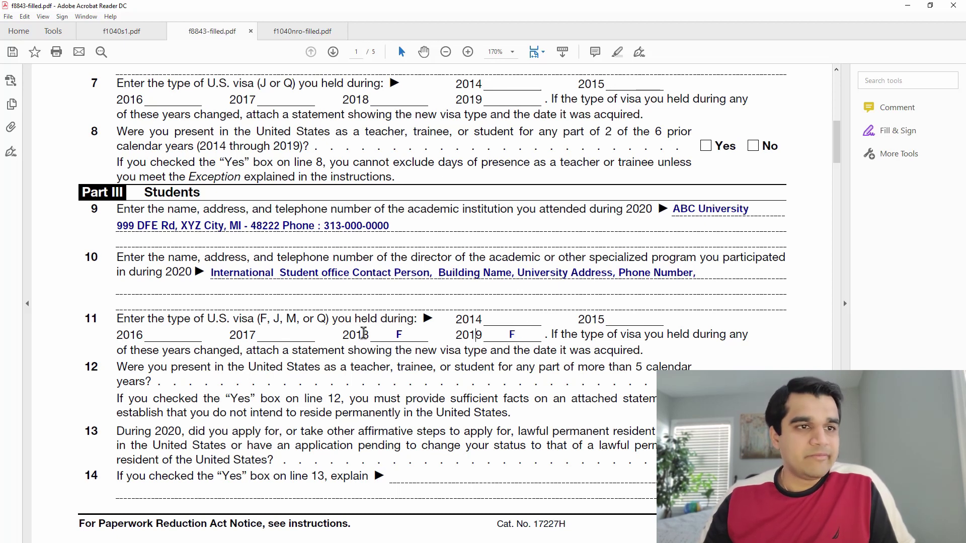
{"action": "left_click_drag", "start_coordinate": [391, 335], "coordinate": [433, 335]}
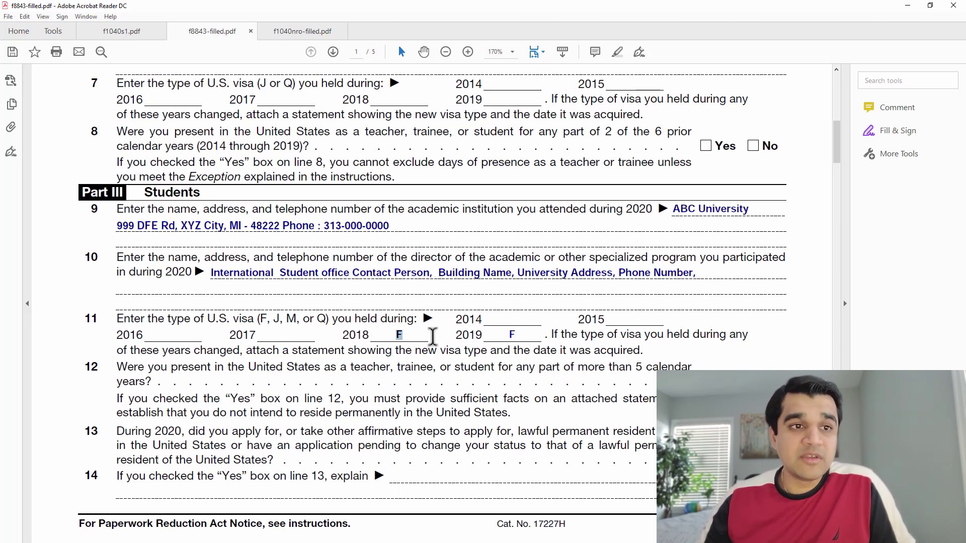
{"action": "type", "text": "F"}
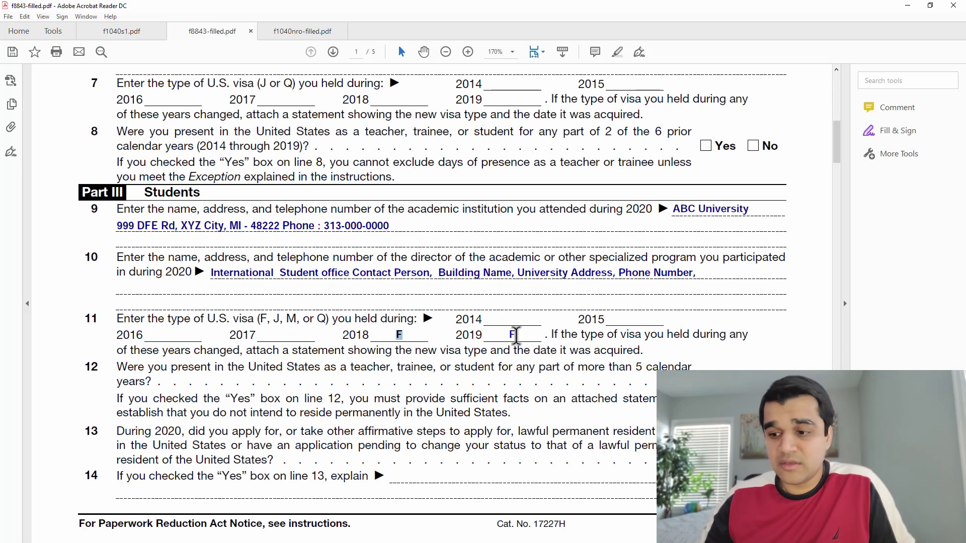
{"action": "scroll", "coordinate": [476, 376], "scroll_direction": "down", "scroll_amount": 3}
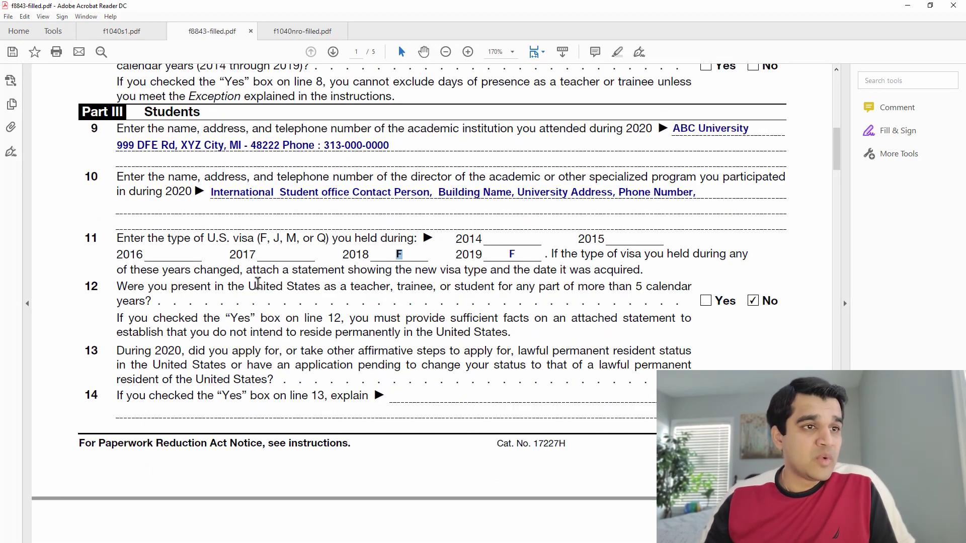
{"action": "left_click", "coordinate": [636, 286]}
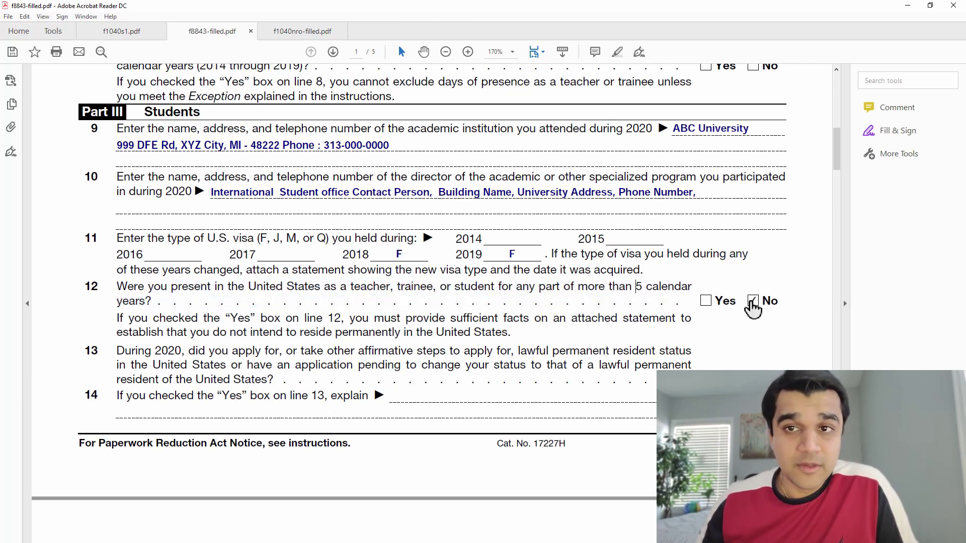
{"action": "left_click_drag", "start_coordinate": [455, 287], "coordinate": [583, 299]}
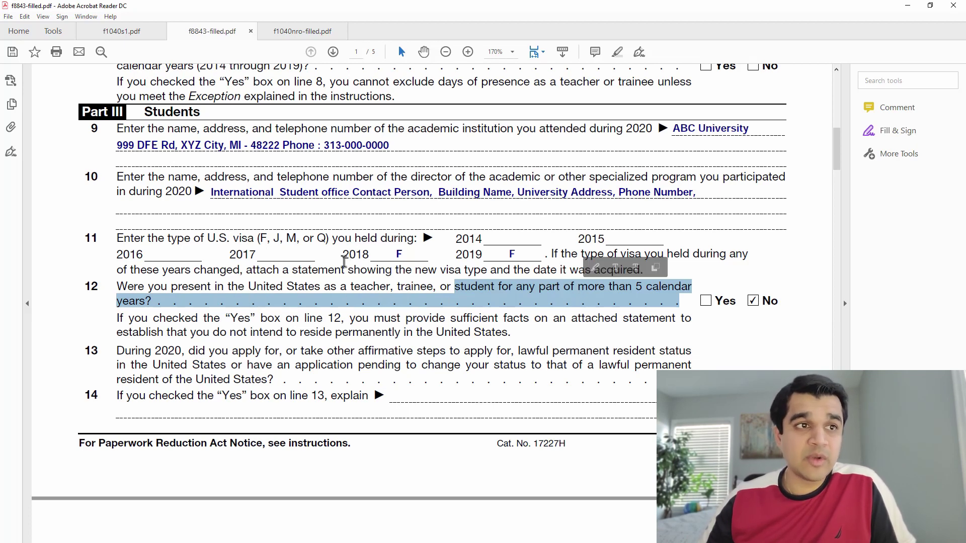
{"action": "left_click", "coordinate": [342, 320]}
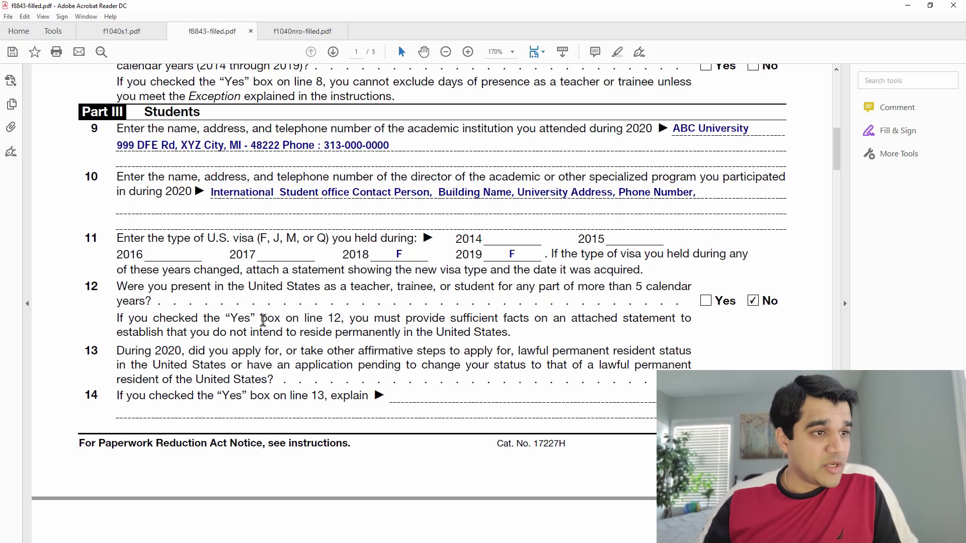
{"action": "scroll", "coordinate": [264, 319], "scroll_direction": "down", "scroll_amount": 3}
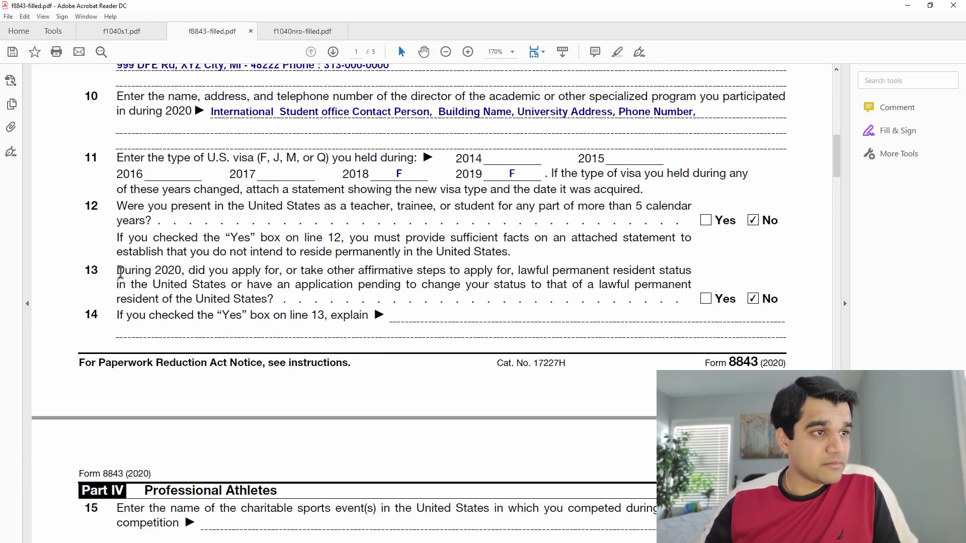
{"action": "left_click_drag", "start_coordinate": [121, 272], "coordinate": [286, 301]}
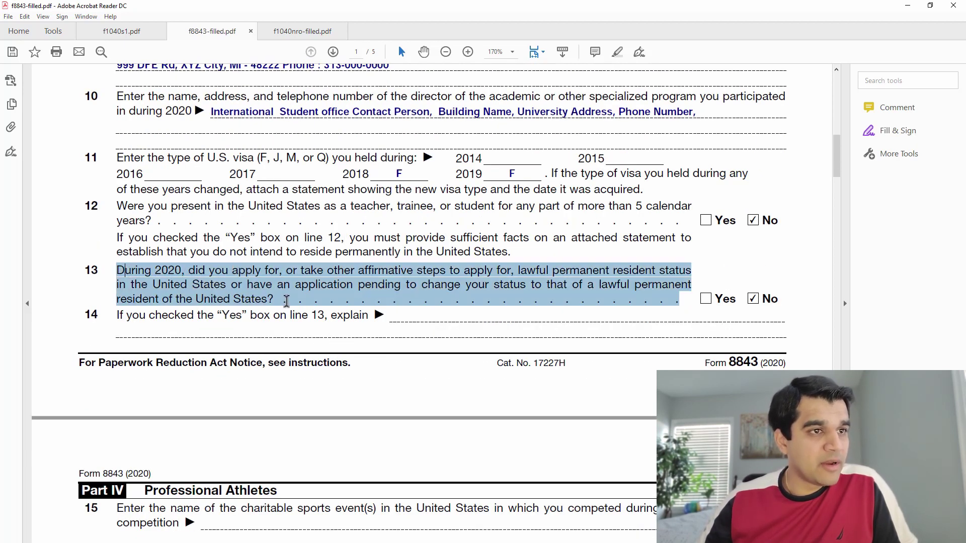
{"action": "left_click", "coordinate": [424, 275]}
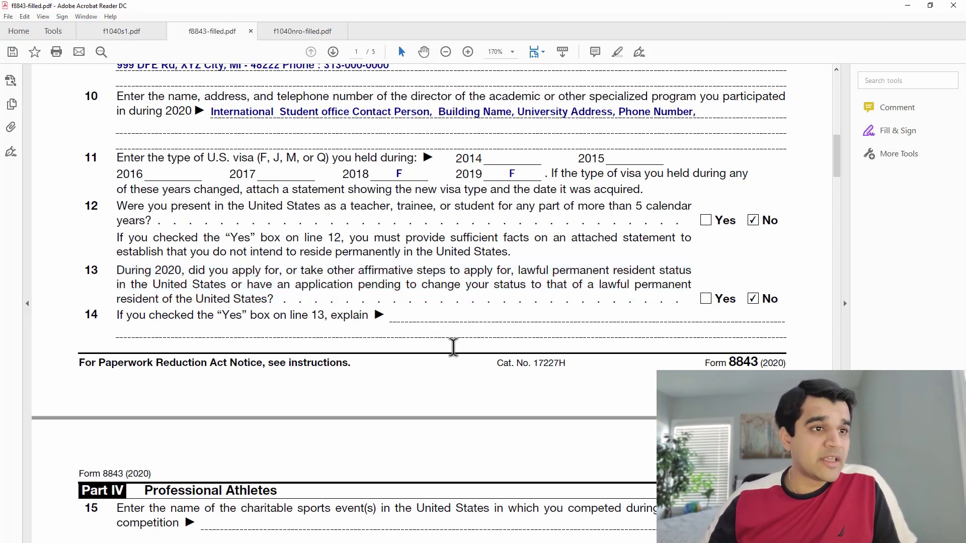
Scroll down through the rest of page 2 of f8843-filled.pdf.
{"action": "scroll", "coordinate": [381, 320], "scroll_direction": "down", "scroll_amount": 4}
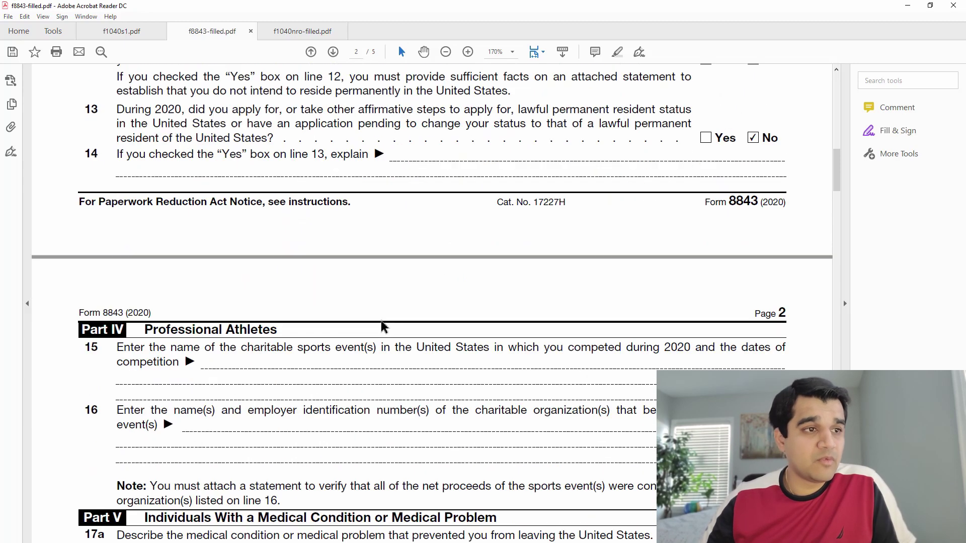
{"action": "scroll", "coordinate": [381, 322], "scroll_direction": "down", "scroll_amount": 3}
{"action": "scroll", "coordinate": [313, 234], "scroll_direction": "down", "scroll_amount": 2}
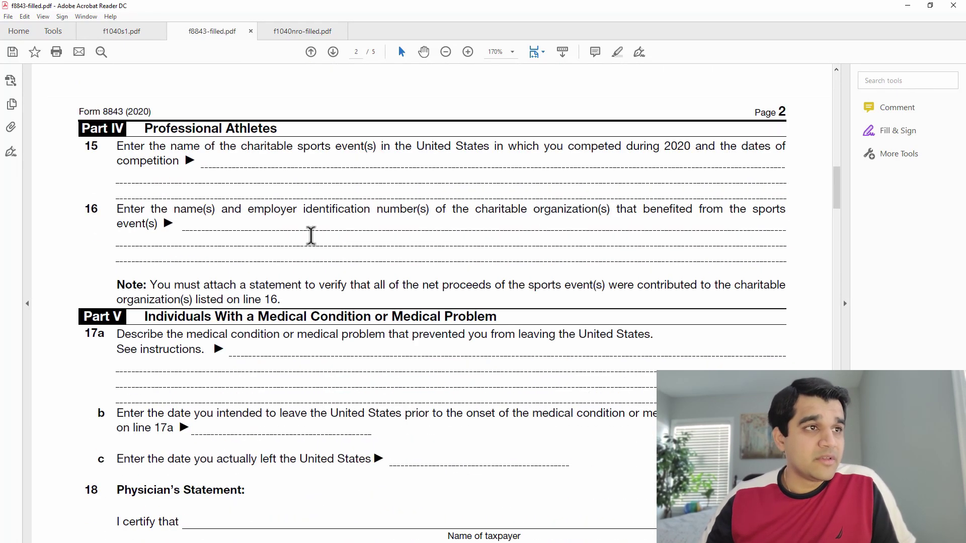
{"action": "scroll", "coordinate": [236, 231], "scroll_direction": "down", "scroll_amount": 3}
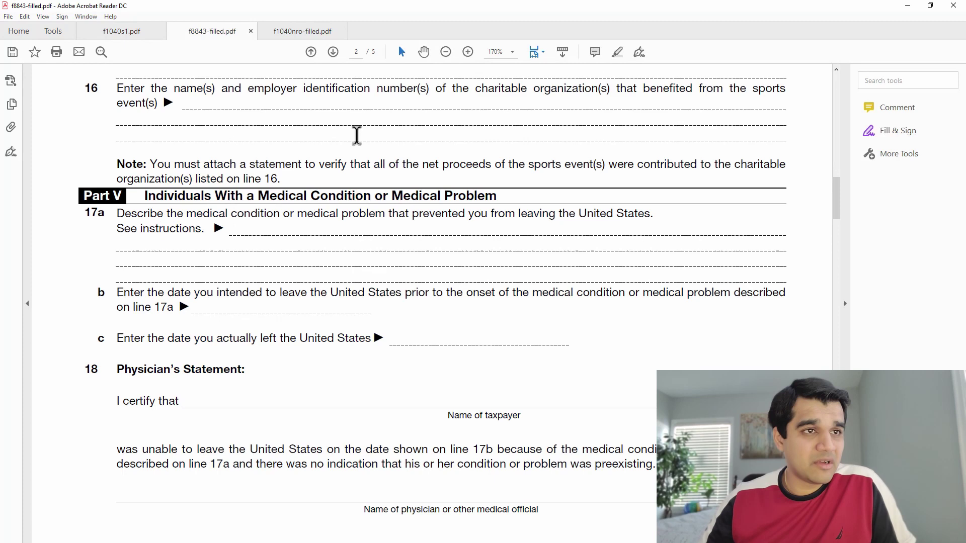
{"action": "scroll", "coordinate": [502, 239], "scroll_direction": "down", "scroll_amount": 10}
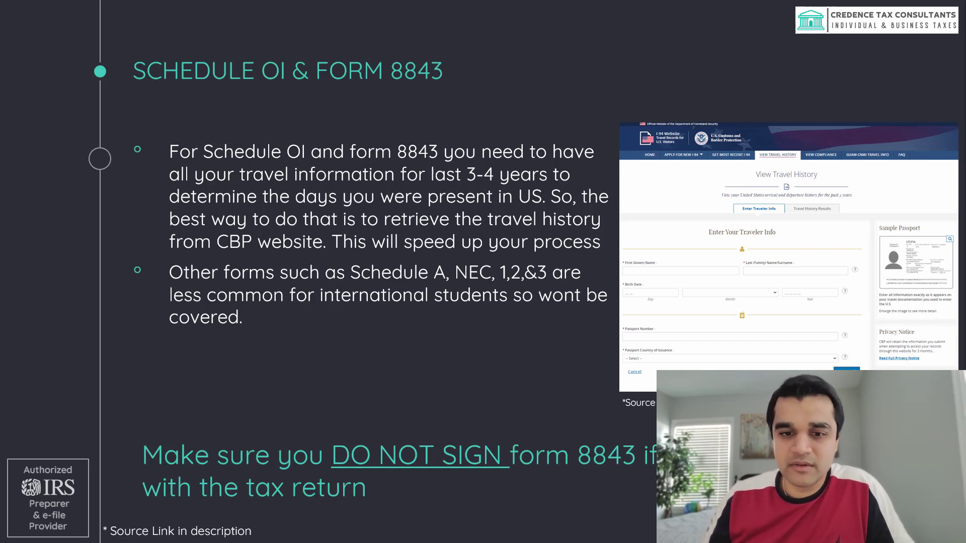
Advance to the section 6 title slide, 'Filing Your Returns'.
{"action": "key", "text": "Right"}
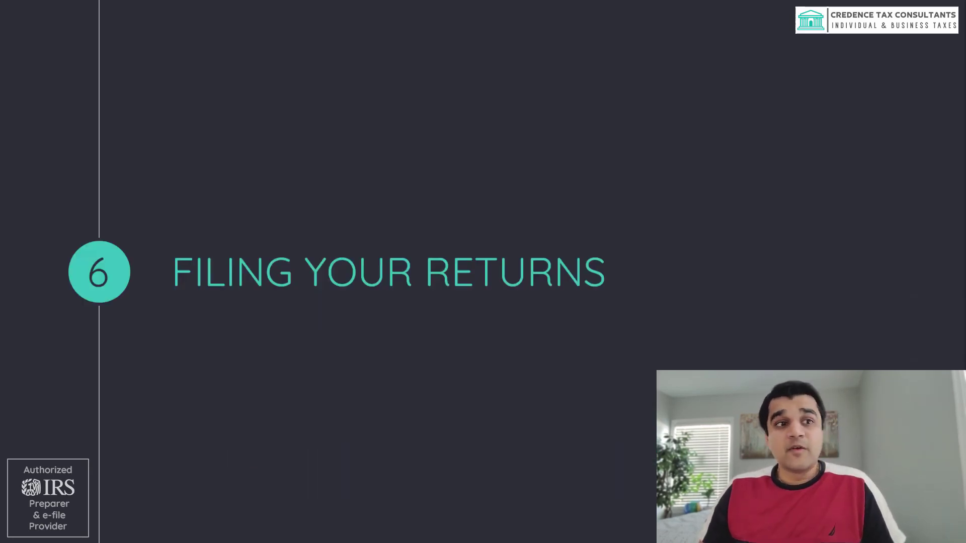